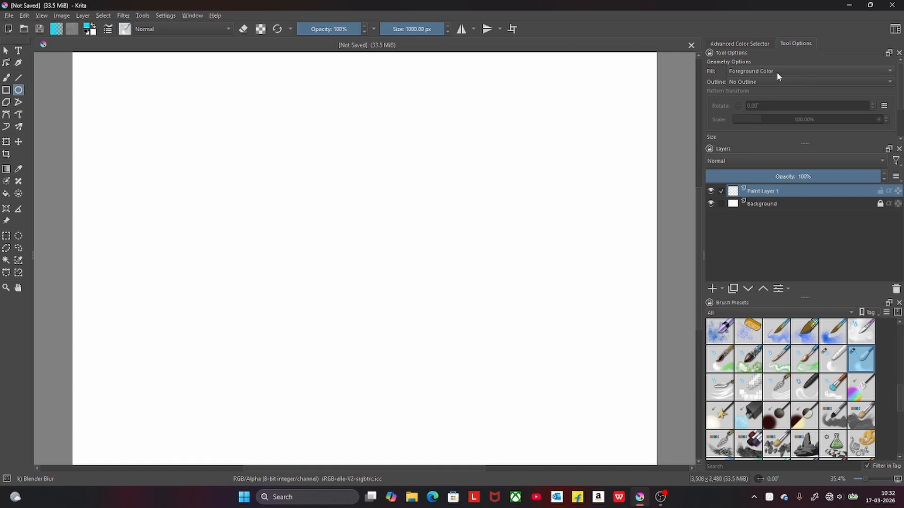
Step: Set the foreground color to a medium green and draw a large filled circle in the middle of the canvas
{"action": "left_click", "coordinate": [749, 44]}
{"action": "left_click", "coordinate": [814, 98]}
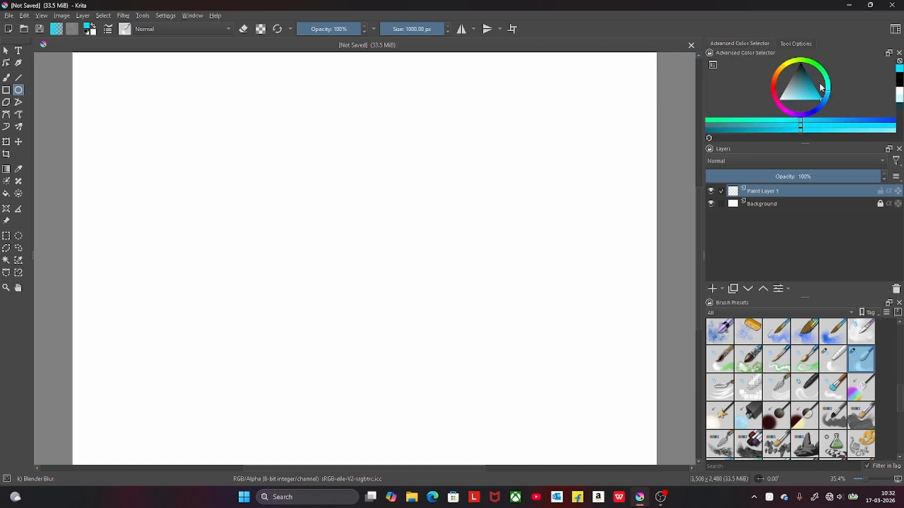
{"action": "left_click", "coordinate": [818, 67]}
{"action": "left_click_drag", "start_coordinate": [808, 82], "coordinate": [807, 87]}
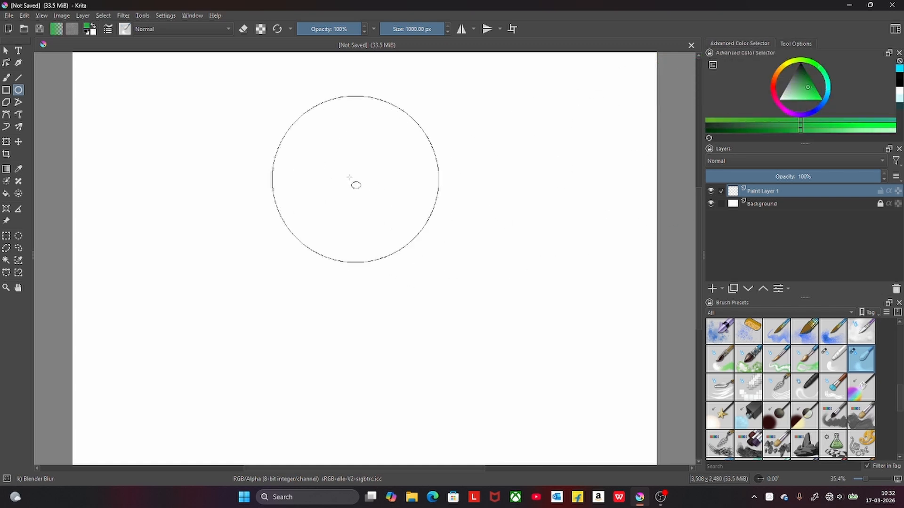
{"action": "left_click_drag", "start_coordinate": [227, 149], "coordinate": [515, 385]}
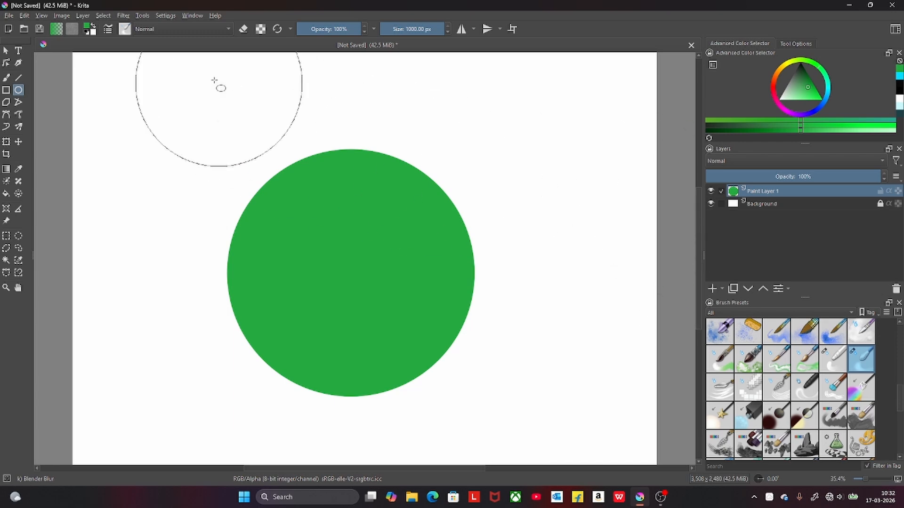
Step: Preview a Gaussian Blur with a 149.26 px radius on the green circle and cancel the filter
{"action": "left_click", "coordinate": [126, 16]}
{"action": "mouse_move", "coordinate": [147, 68]}
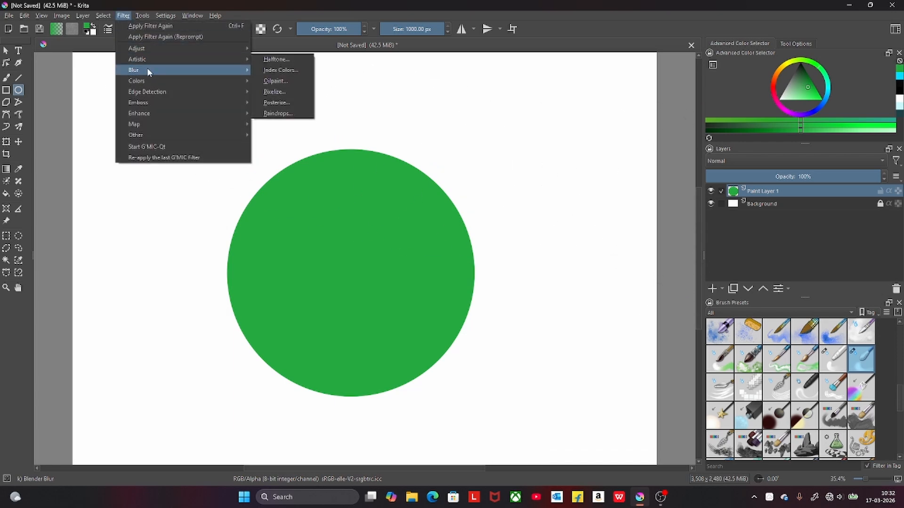
{"action": "left_click", "coordinate": [292, 80]}
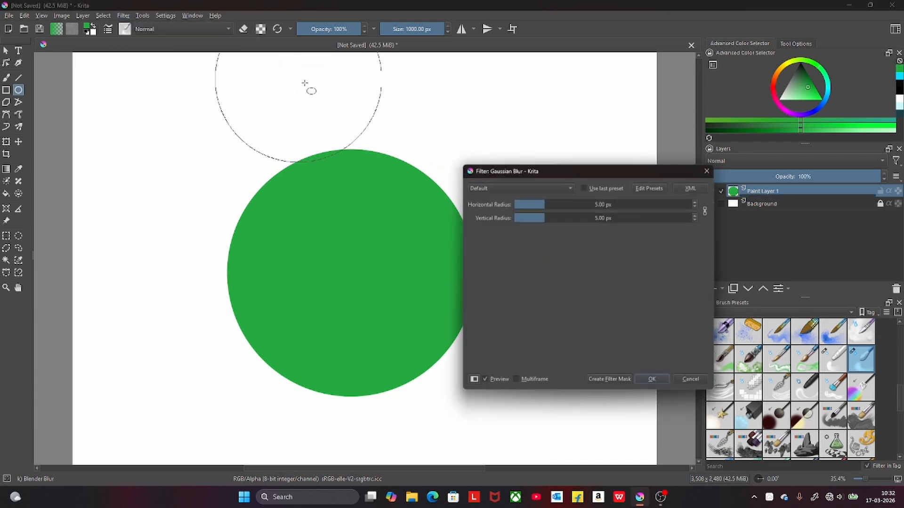
{"action": "left_click_drag", "start_coordinate": [544, 203], "coordinate": [610, 202]}
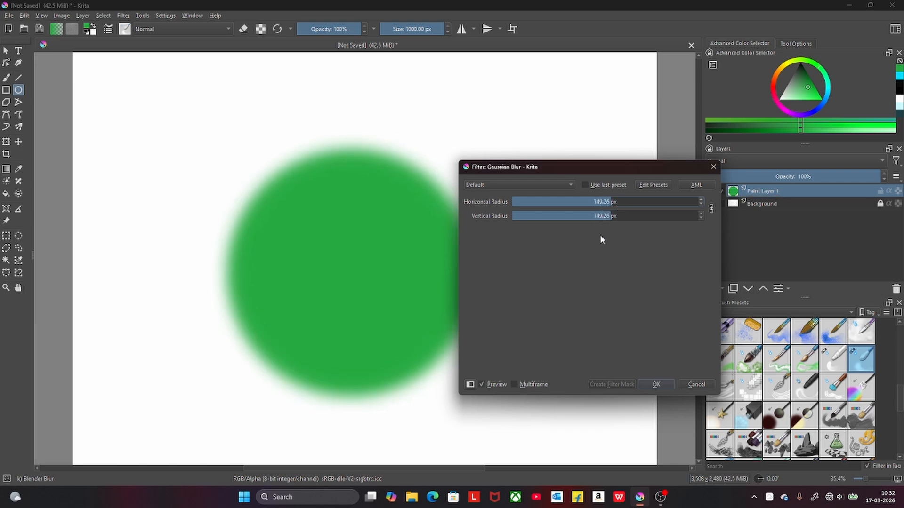
{"action": "left_click", "coordinate": [690, 384]}
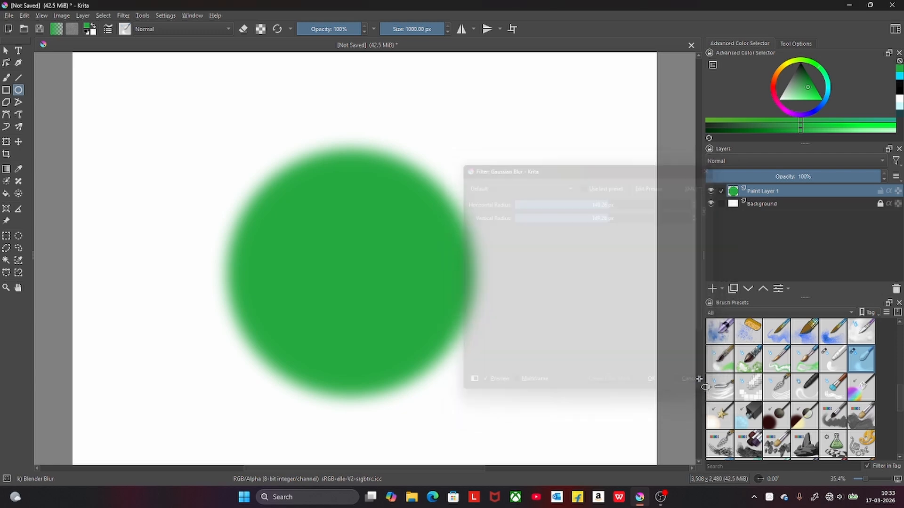
Step: Choose the Blender Basic brush preset and activate the Freehand Brush tool
{"action": "left_click", "coordinate": [125, 29]}
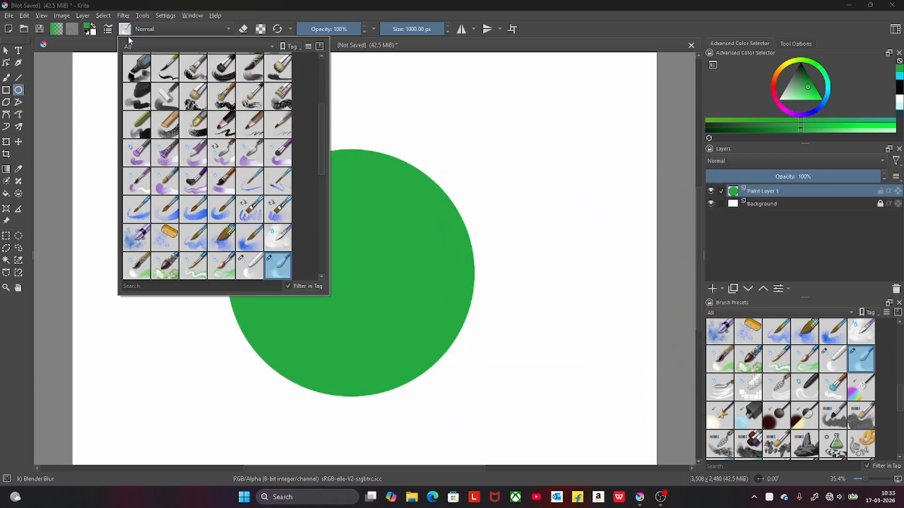
{"action": "scroll", "coordinate": [314, 145], "scroll_direction": "down", "scroll_amount": 5}
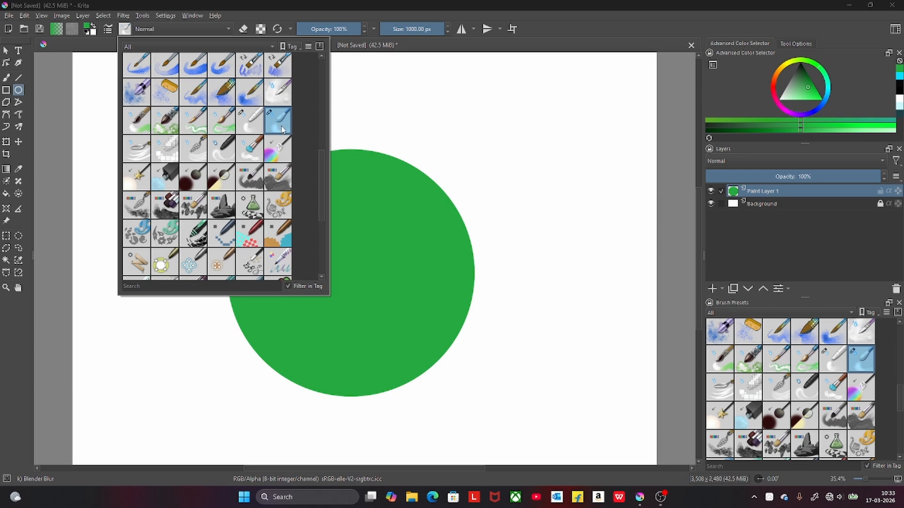
{"action": "left_click", "coordinate": [250, 121]}
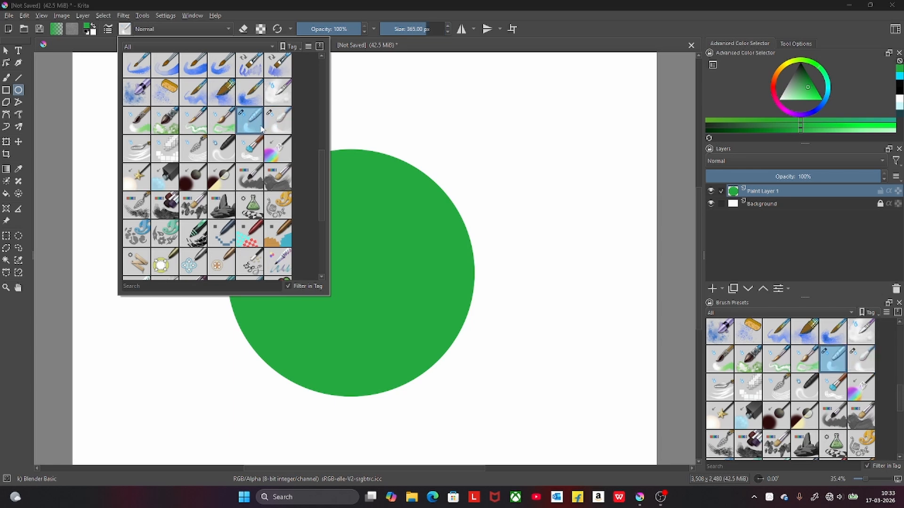
{"action": "left_click_drag", "start_coordinate": [407, 209], "coordinate": [512, 120]}
{"action": "key", "text": "ctrl+z"}
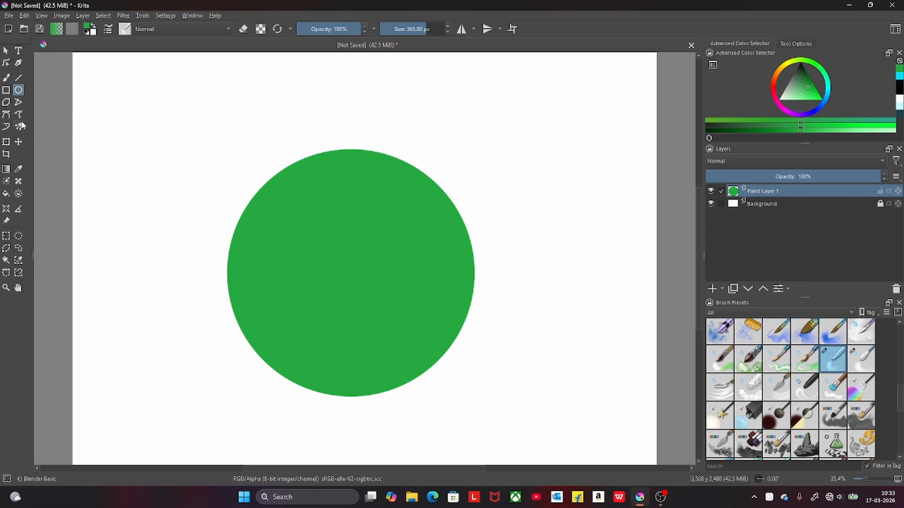
{"action": "left_click", "coordinate": [6, 78]}
Step: Smudge the circle's right edge outward with five strokes fanning from upper right to straight right
{"action": "left_click_drag", "start_coordinate": [405, 188], "coordinate": [470, 125]}
{"action": "left_click_drag", "start_coordinate": [414, 236], "coordinate": [520, 126]}
{"action": "left_click_drag", "start_coordinate": [426, 256], "coordinate": [582, 144]}
{"action": "left_click_drag", "start_coordinate": [431, 281], "coordinate": [598, 186]}
{"action": "mouse_move", "coordinate": [428, 308]}
{"action": "left_mouse_down"}
{"action": "mouse_move", "coordinate": [630, 221]}
{"action": "mouse_move", "coordinate": [612, 321]}
{"action": "left_mouse_up"}
Step: Undo all the smudge strokes on the circle's right edge
{"action": "key", "text": "ctrl+z"}
{"action": "key", "text": "ctrl+z"}
{"action": "key", "text": "ctrl+z"}
{"action": "key", "text": "ctrl+z"}
{"action": "key", "text": "ctrl+z"}
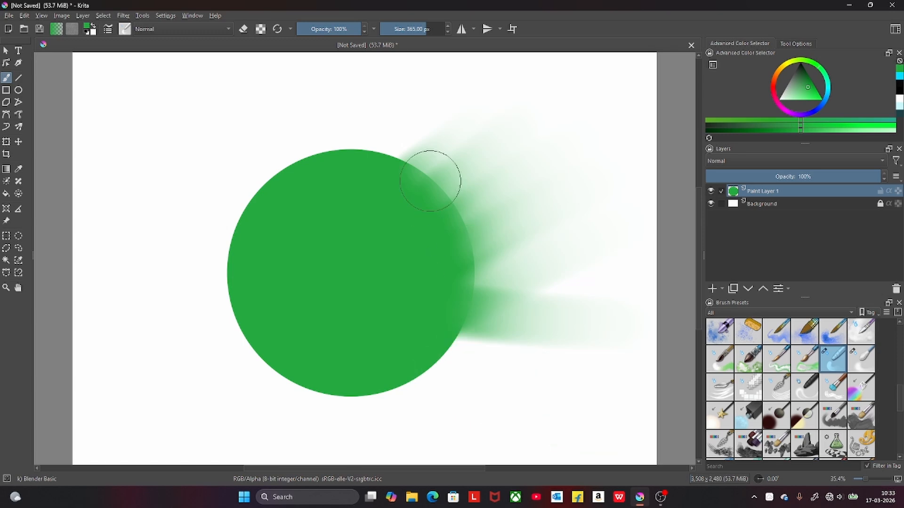
{"action": "key", "text": "ctrl+z"}
{"action": "key", "text": "ctrl+z"}
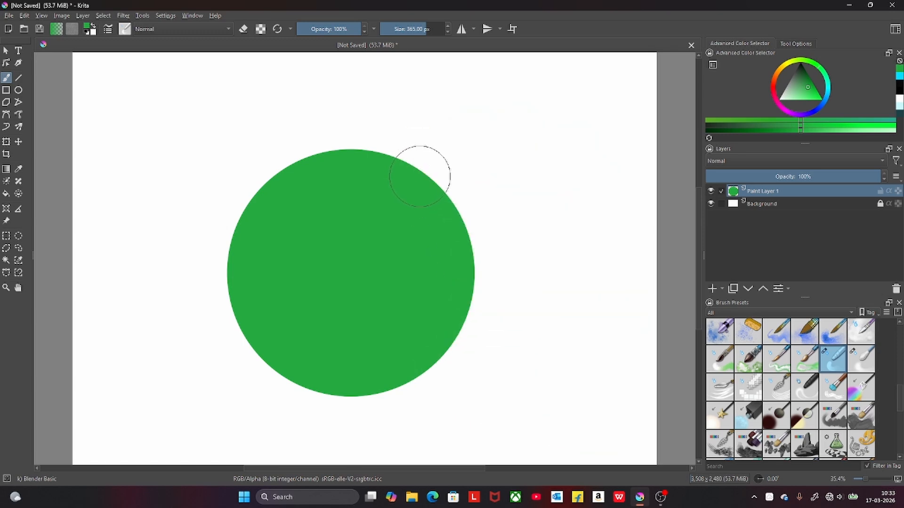
Step: Enlarge the brush to 700 px and smudge the circle's upper-right edge, undoing the last stroke
{"action": "key", "text": "bracketright"}
{"action": "key", "text": "bracketright"}
{"action": "key", "text": "bracketright"}
{"action": "key", "text": "bracketright"}
{"action": "key", "text": "bracketright"}
{"action": "key", "text": "bracketright"}
{"action": "key", "text": "bracketright"}
{"action": "key", "text": "bracketright"}
{"action": "key", "text": "bracketright"}
{"action": "key", "text": "bracketright"}
{"action": "key", "text": "bracketright"}
{"action": "left_click_drag", "start_coordinate": [420, 174], "coordinate": [431, 193]}
{"action": "key", "text": "ctrl+z"}
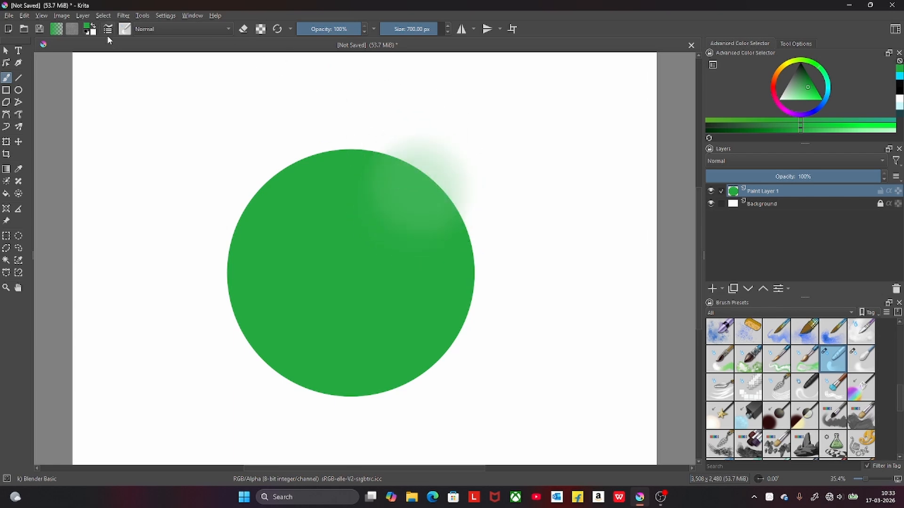
Step: Try the Blender Blur preset at 1000 px on the circle's upper-right edge and undo the dabs
{"action": "left_click", "coordinate": [125, 28]}
{"action": "left_click", "coordinate": [284, 119]}
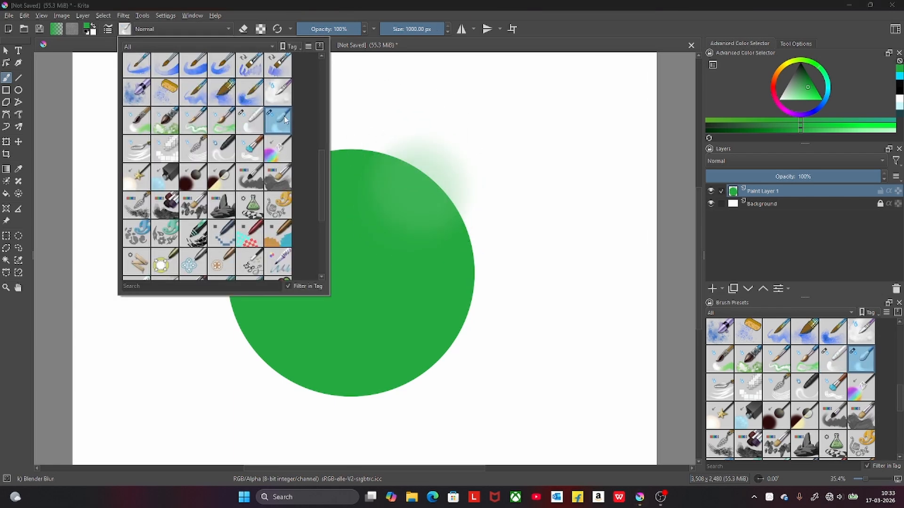
{"action": "left_click", "coordinate": [438, 209]}
{"action": "left_click_drag", "start_coordinate": [448, 205], "coordinate": [450, 200]}
{"action": "key", "text": "ctrl+z"}
{"action": "key", "text": "ctrl+z"}
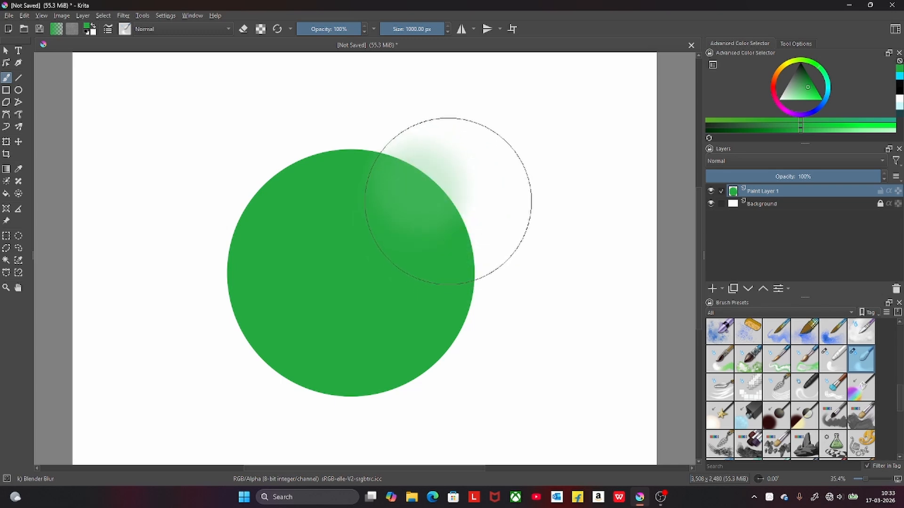
Step: Reduce the brush size to 281 px and blur the circle's outline along its upper and right edges
{"action": "key", "text": "bracketleft"}
{"action": "key", "text": "bracketleft"}
{"action": "key", "text": "bracketleft"}
{"action": "key", "text": "bracketleft"}
{"action": "key", "text": "bracketleft"}
{"action": "key", "text": "bracketleft"}
{"action": "key", "text": "bracketleft"}
{"action": "key", "text": "bracketleft"}
{"action": "key", "text": "bracketleft"}
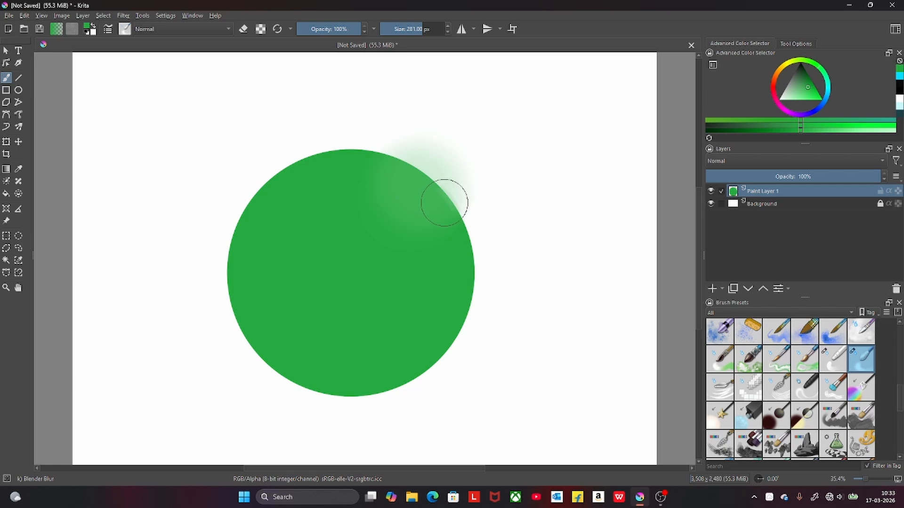
{"action": "mouse_move", "coordinate": [444, 203]}
{"action": "left_mouse_down"}
{"action": "mouse_move", "coordinate": [467, 246]}
{"action": "mouse_move", "coordinate": [470, 298]}
{"action": "mouse_move", "coordinate": [427, 177]}
{"action": "mouse_move", "coordinate": [409, 173]}
{"action": "mouse_move", "coordinate": [391, 152]}
{"action": "mouse_move", "coordinate": [334, 151]}
{"action": "left_mouse_up"}
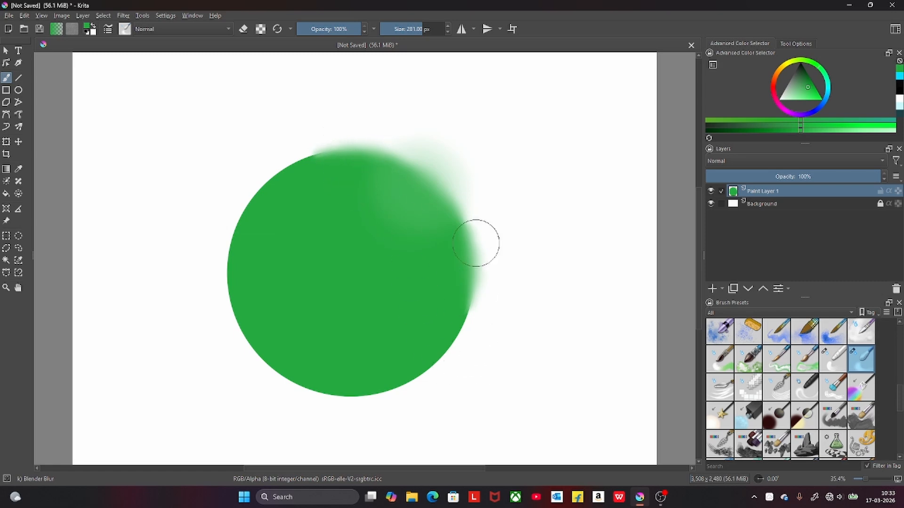
{"action": "mouse_move", "coordinate": [463, 272]}
{"action": "left_mouse_down"}
{"action": "mouse_move", "coordinate": [476, 307]}
{"action": "mouse_move", "coordinate": [446, 359]}
{"action": "mouse_move", "coordinate": [454, 346]}
{"action": "left_mouse_up"}
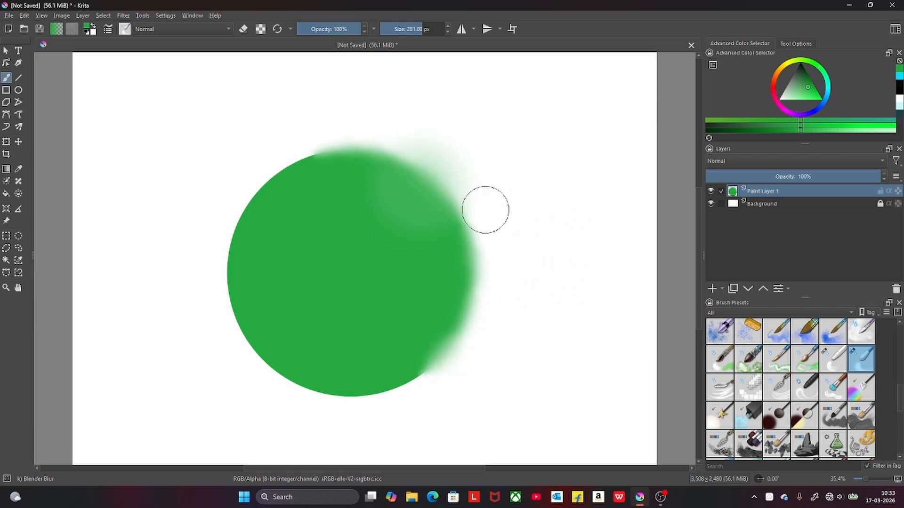
Step: Undo the blur strokes along the circle's upper and right edges
{"action": "key", "text": "ctrl+z"}
{"action": "key", "text": "ctrl+z"}
{"action": "key", "text": "ctrl+z"}
{"action": "key", "text": "ctrl+z"}
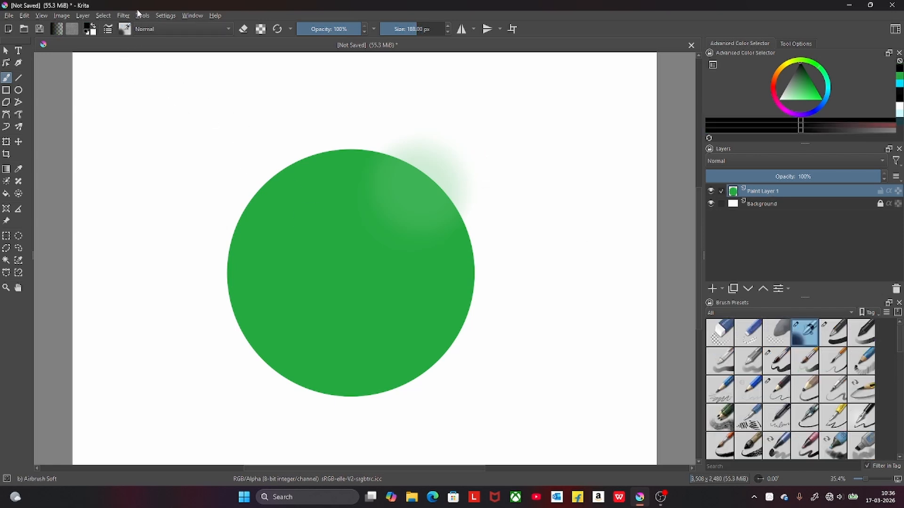
Step: Add a Gaussian Blur filter mask with a 64.49 px radius to Paint Layer 1
{"action": "left_click", "coordinate": [125, 29]}
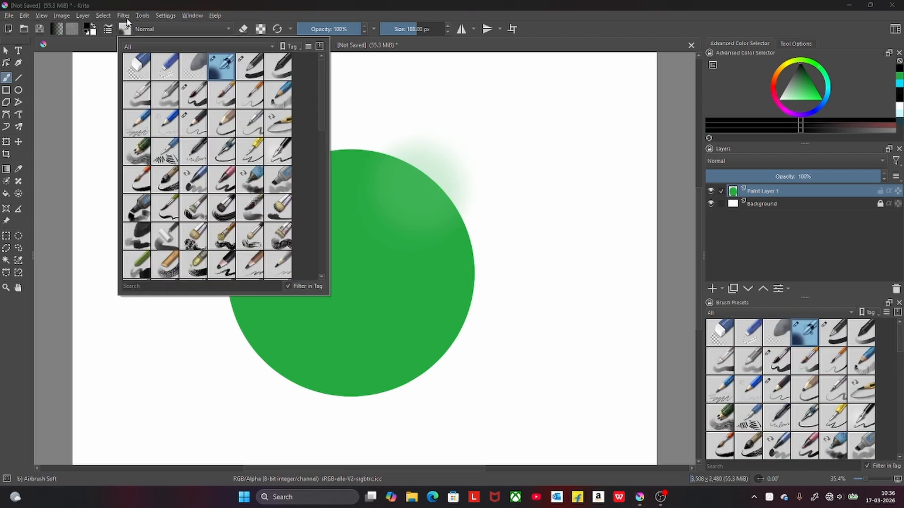
{"action": "left_click", "coordinate": [123, 16]}
{"action": "mouse_move", "coordinate": [194, 48]}
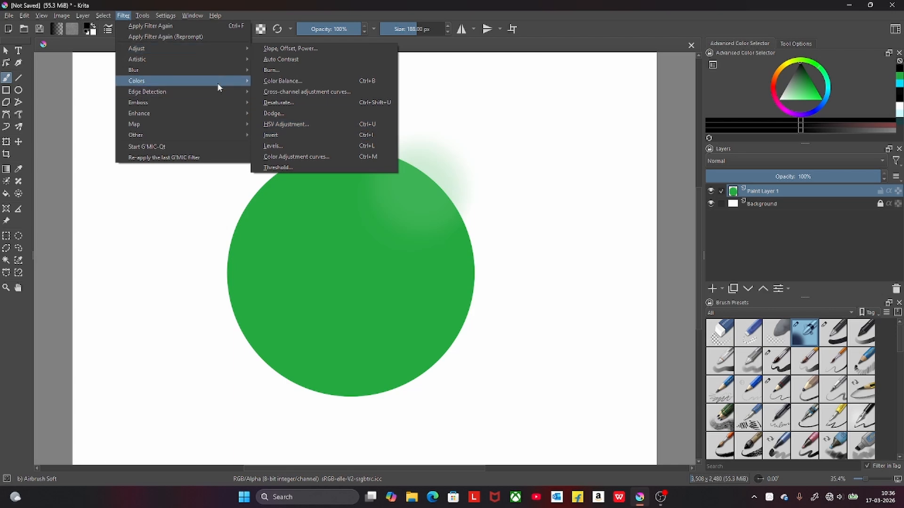
{"action": "mouse_move", "coordinate": [223, 71]}
{"action": "left_click", "coordinate": [282, 80]}
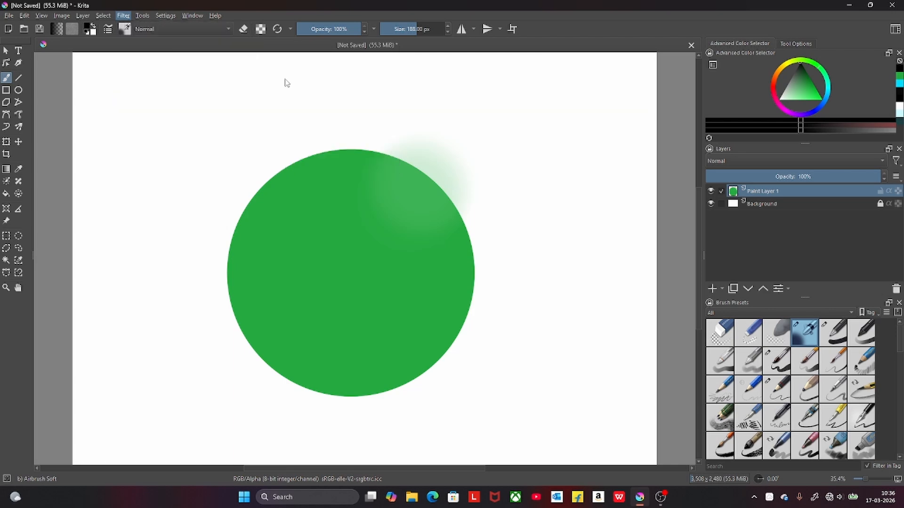
{"action": "left_click_drag", "start_coordinate": [552, 203], "coordinate": [590, 206]}
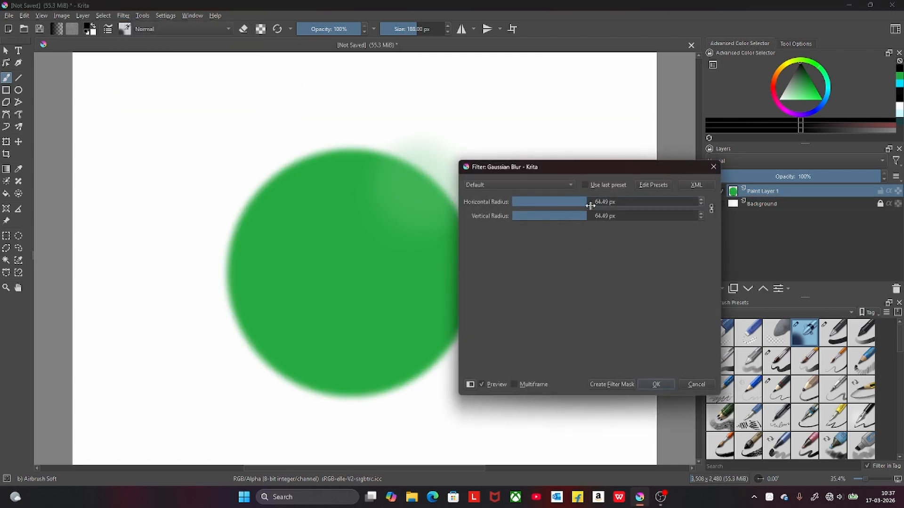
{"action": "left_click", "coordinate": [612, 384]}
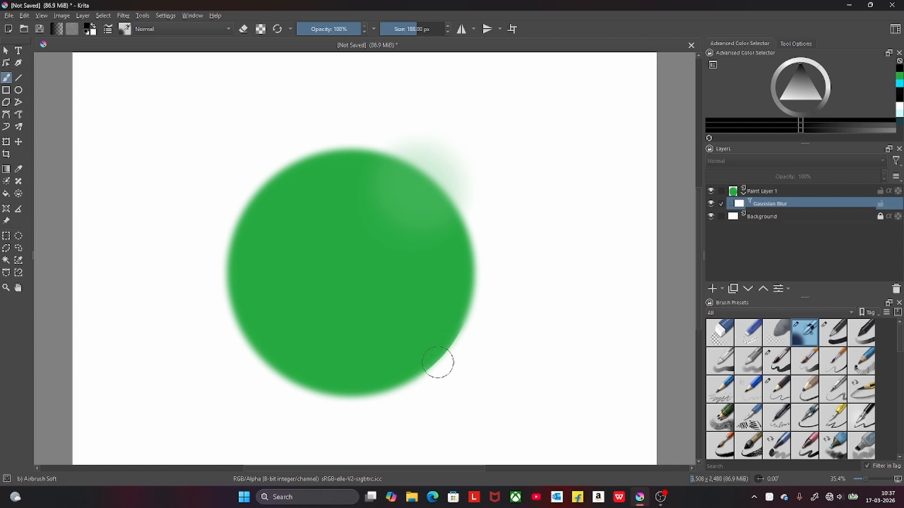
Step: Paint black on the Gaussian Blur mask along the circle's lower edge to remove the blur, and set brush opacity to 53%
{"action": "mouse_move", "coordinate": [369, 394]}
{"action": "left_mouse_down"}
{"action": "mouse_move", "coordinate": [268, 373]}
{"action": "mouse_move", "coordinate": [244, 339]}
{"action": "left_mouse_up"}
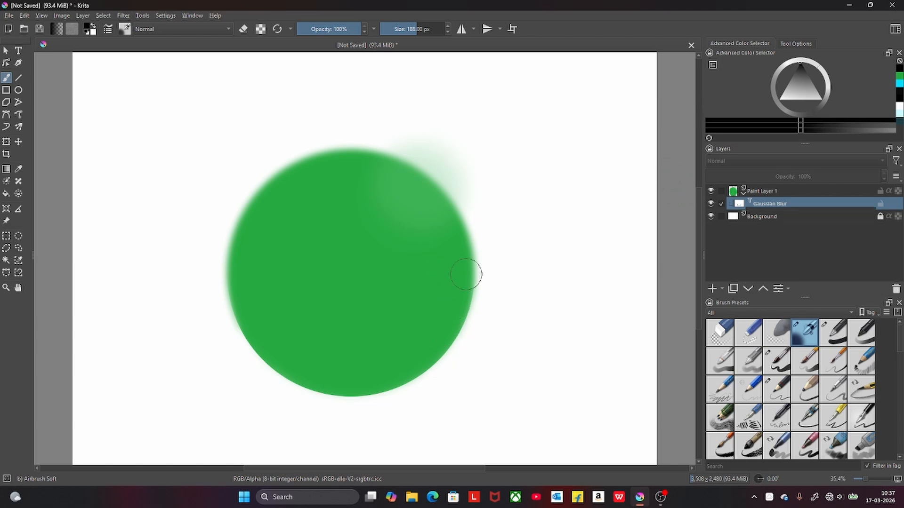
{"action": "left_click", "coordinate": [334, 29]}
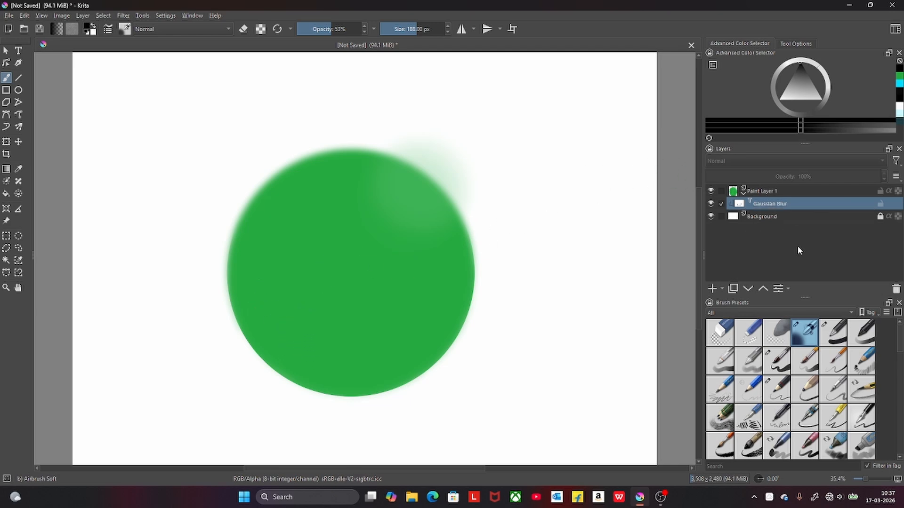
Step: Add a transparency mask to Paint Layer 1
{"action": "left_click", "coordinate": [809, 192]}
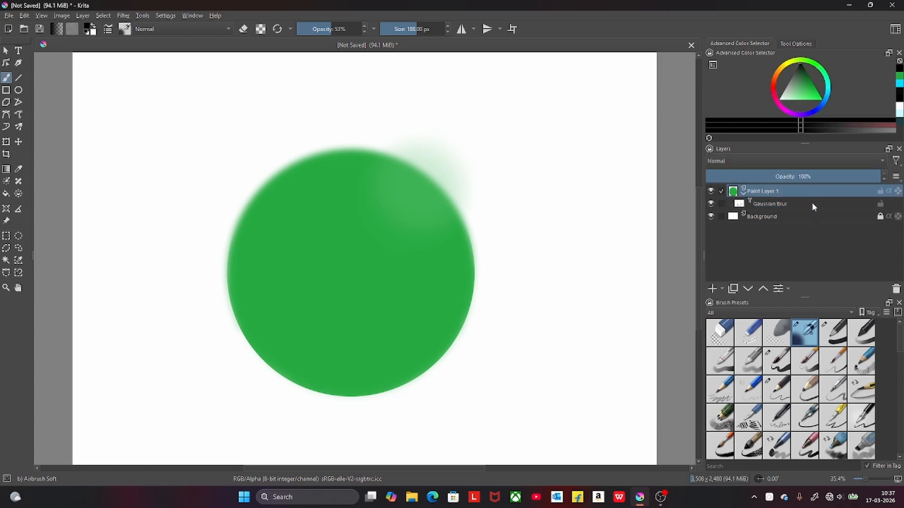
{"action": "left_click", "coordinate": [812, 204]}
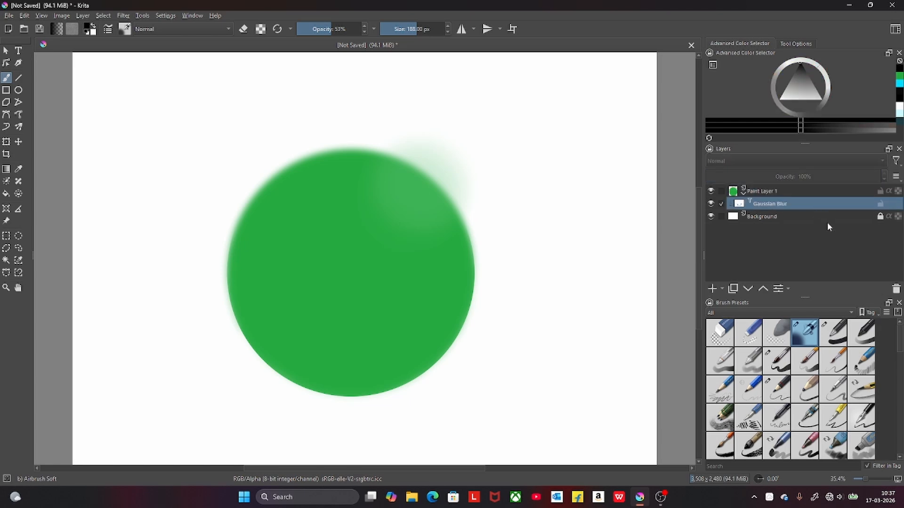
{"action": "left_click", "coordinate": [782, 192]}
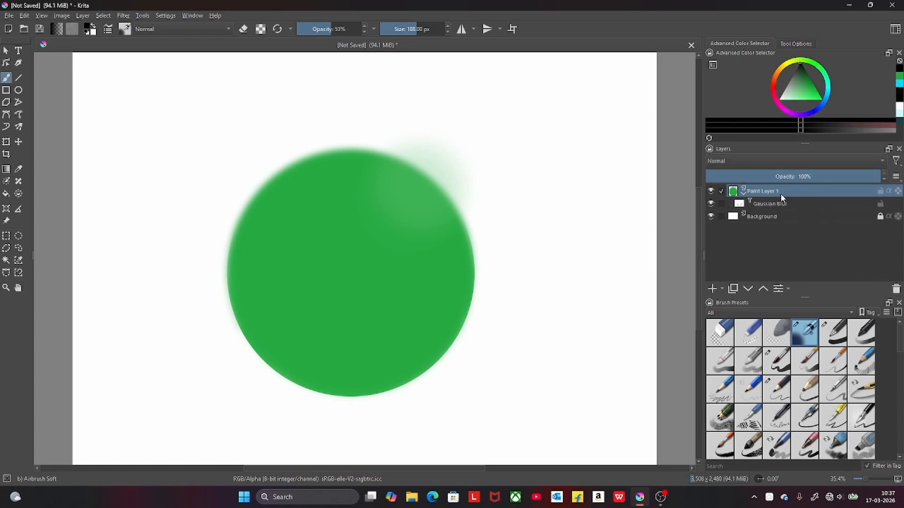
{"action": "left_click", "coordinate": [720, 289]}
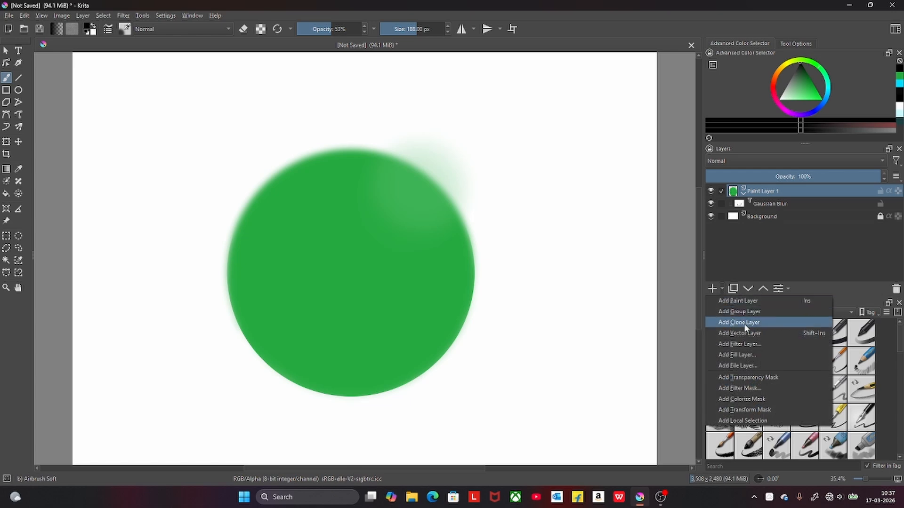
{"action": "left_click", "coordinate": [764, 378]}
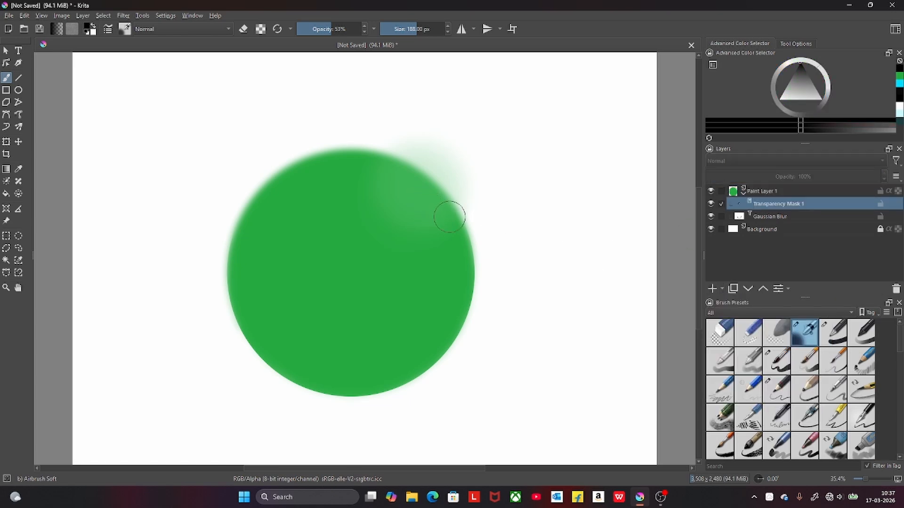
Step: Paint black at 53% opacity on the transparency mask to partly hide the circle's lower-right edge
{"action": "left_click", "coordinate": [94, 33]}
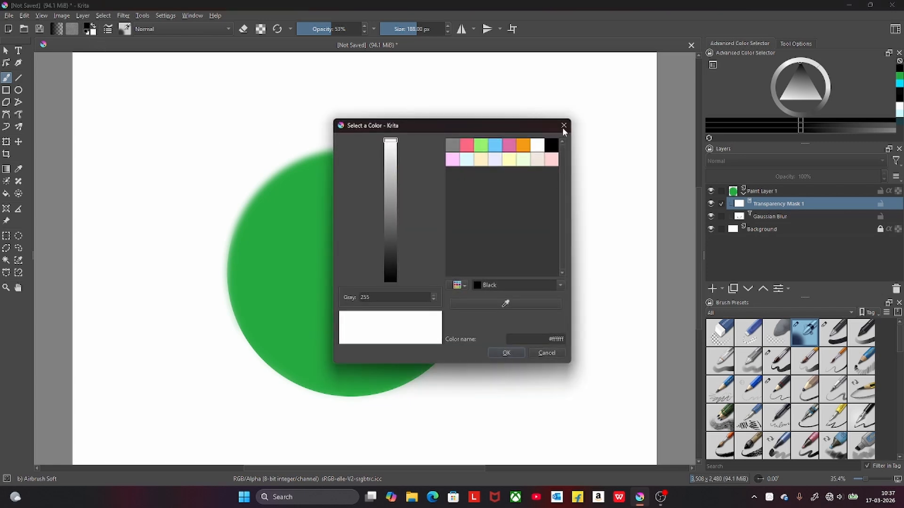
{"action": "left_click", "coordinate": [563, 126]}
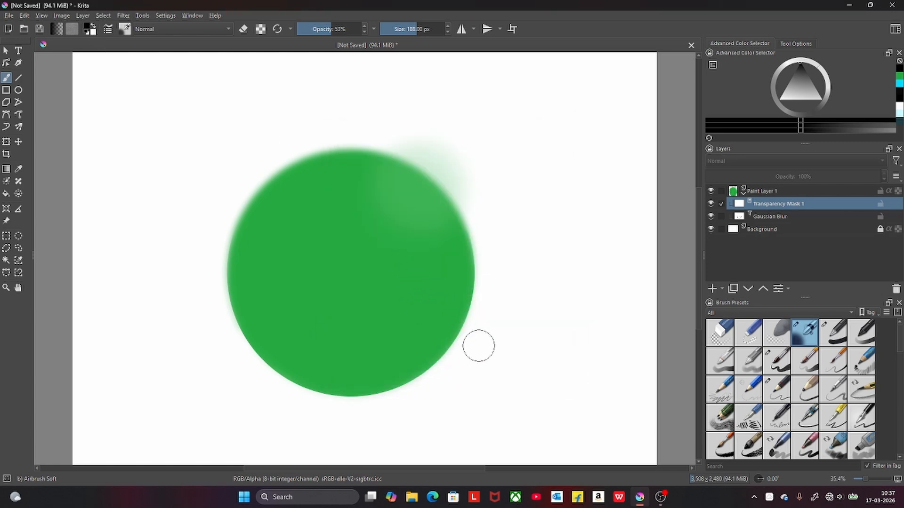
{"action": "mouse_move", "coordinate": [478, 323]}
{"action": "left_mouse_down"}
{"action": "mouse_move", "coordinate": [435, 299]}
{"action": "mouse_move", "coordinate": [475, 311]}
{"action": "mouse_move", "coordinate": [442, 301]}
{"action": "mouse_move", "coordinate": [468, 305]}
{"action": "left_mouse_up"}
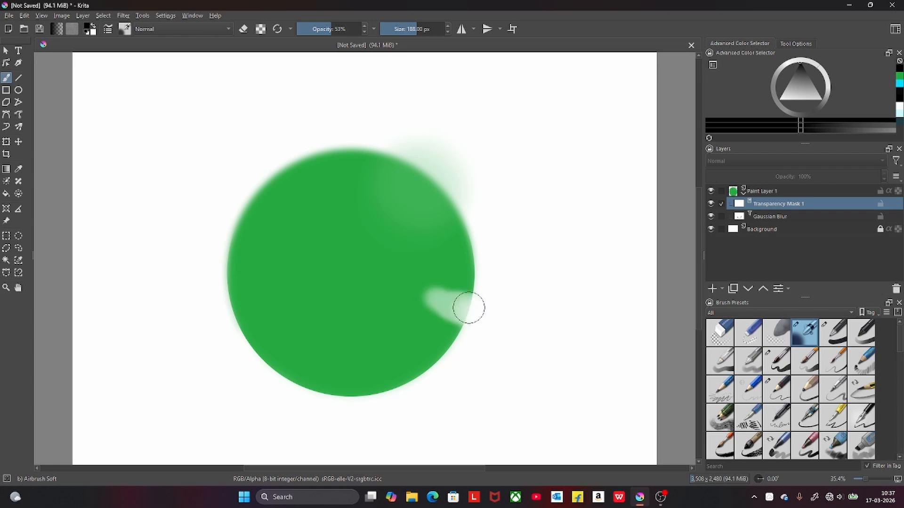
Step: Raise brush opacity to 100% and paint black on the transparency mask to fully hide the circle's right side
{"action": "left_click_drag", "start_coordinate": [336, 28], "coordinate": [410, 23]}
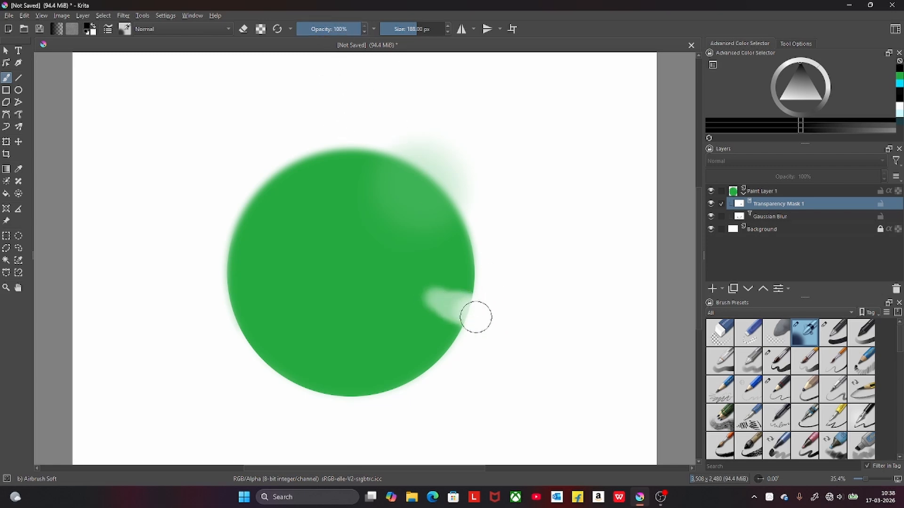
{"action": "mouse_move", "coordinate": [476, 317]}
{"action": "left_mouse_down"}
{"action": "mouse_move", "coordinate": [482, 274]}
{"action": "mouse_move", "coordinate": [448, 290]}
{"action": "mouse_move", "coordinate": [449, 242]}
{"action": "mouse_move", "coordinate": [436, 380]}
{"action": "mouse_move", "coordinate": [450, 350]}
{"action": "mouse_move", "coordinate": [447, 366]}
{"action": "mouse_move", "coordinate": [475, 356]}
{"action": "left_mouse_up"}
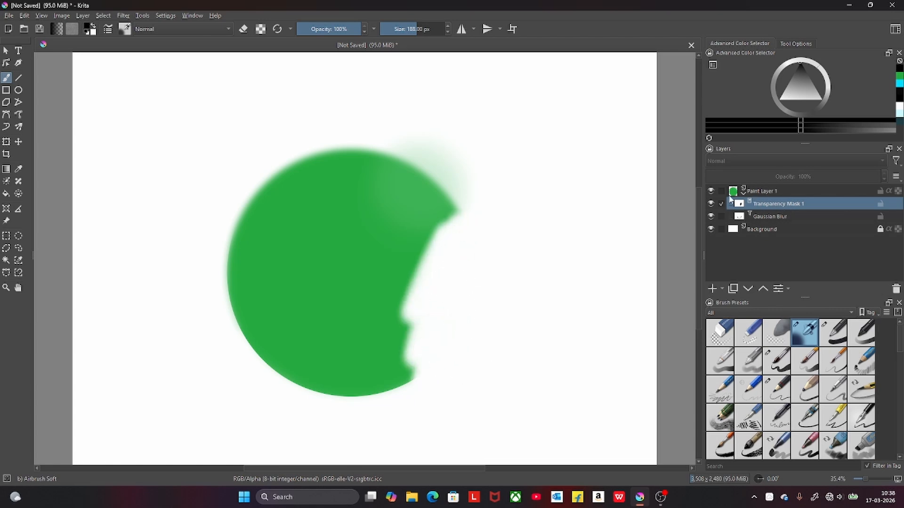
{"action": "mouse_move", "coordinate": [414, 367]}
{"action": "left_mouse_down"}
{"action": "mouse_move", "coordinate": [383, 377]}
{"action": "mouse_move", "coordinate": [391, 394]}
{"action": "mouse_move", "coordinate": [369, 391]}
{"action": "mouse_move", "coordinate": [386, 269]}
{"action": "mouse_move", "coordinate": [462, 188]}
{"action": "mouse_move", "coordinate": [459, 202]}
{"action": "mouse_move", "coordinate": [372, 283]}
{"action": "mouse_move", "coordinate": [421, 237]}
{"action": "mouse_move", "coordinate": [430, 267]}
{"action": "mouse_move", "coordinate": [458, 294]}
{"action": "mouse_move", "coordinate": [543, 353]}
{"action": "mouse_move", "coordinate": [406, 300]}
{"action": "mouse_move", "coordinate": [448, 371]}
{"action": "mouse_move", "coordinate": [365, 325]}
{"action": "mouse_move", "coordinate": [390, 348]}
{"action": "mouse_move", "coordinate": [374, 386]}
{"action": "mouse_move", "coordinate": [345, 414]}
{"action": "mouse_move", "coordinate": [472, 257]}
{"action": "mouse_move", "coordinate": [445, 217]}
{"action": "mouse_move", "coordinate": [459, 273]}
{"action": "mouse_move", "coordinate": [436, 349]}
{"action": "mouse_move", "coordinate": [407, 321]}
{"action": "left_mouse_up"}
Step: Swap the painting colour to white and paint on the transparency mask to restore the circle's hidden right side
{"action": "left_click", "coordinate": [95, 24]}
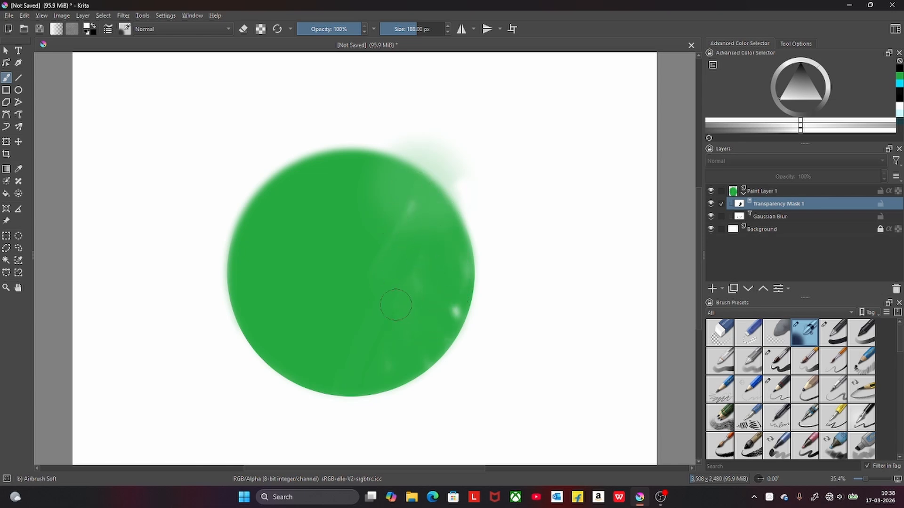
{"action": "left_click_drag", "start_coordinate": [460, 277], "coordinate": [429, 366]}
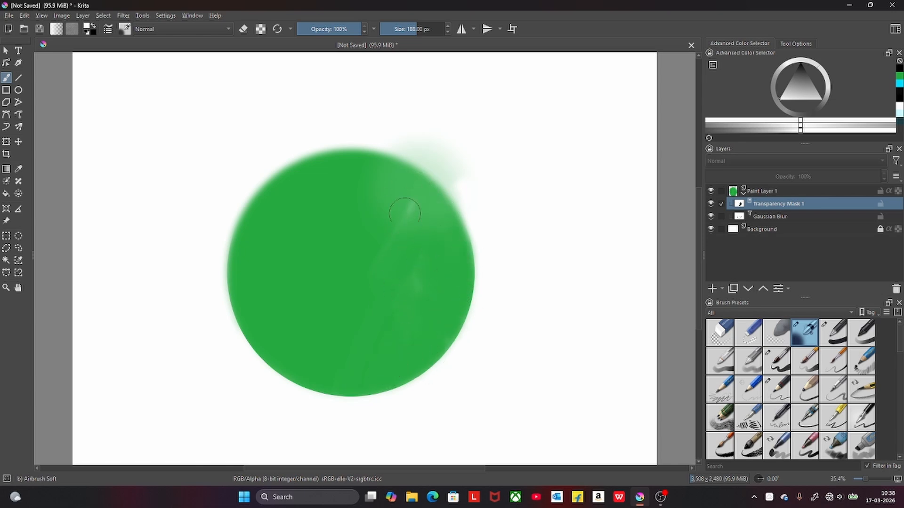
{"action": "left_click_drag", "start_coordinate": [405, 214], "coordinate": [410, 220]}
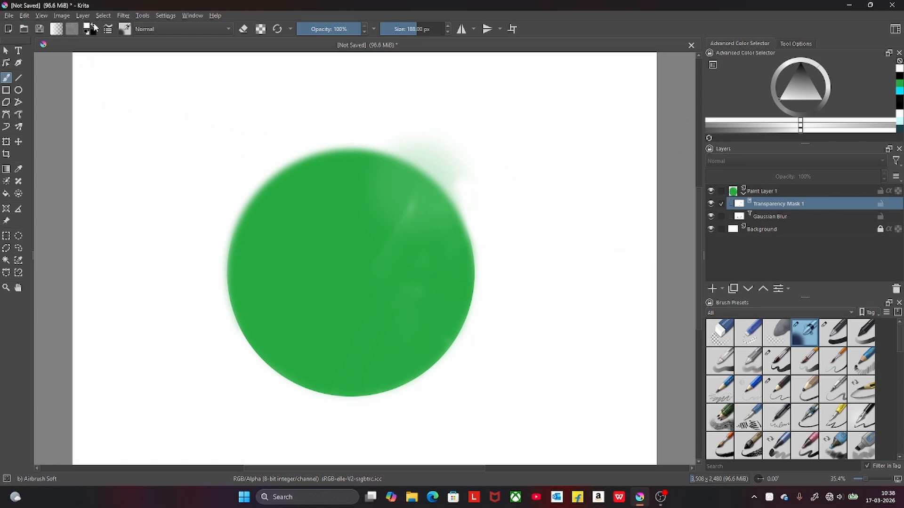
Step: Choose a medium grey and paint on Transparency Mask 1 to make the circle's lower-right edge semi-transparent
{"action": "left_click", "coordinate": [94, 27]}
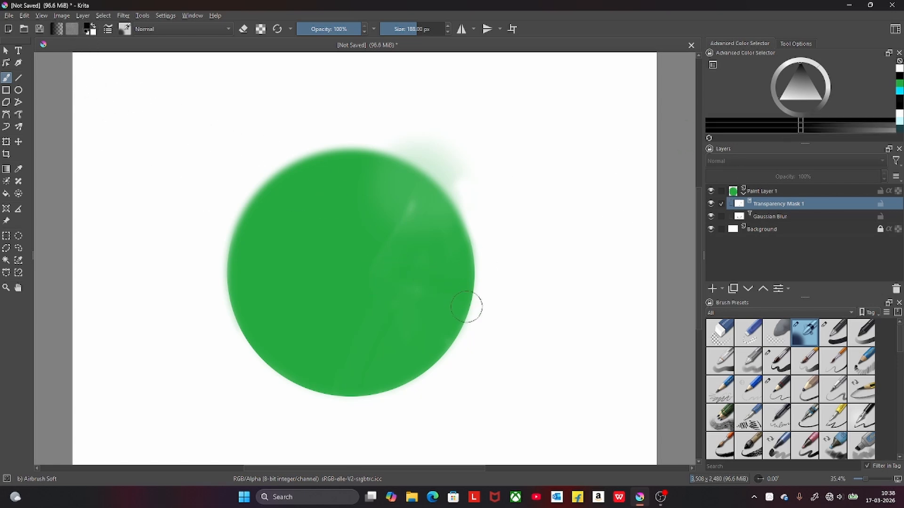
{"action": "left_click", "coordinate": [786, 217]}
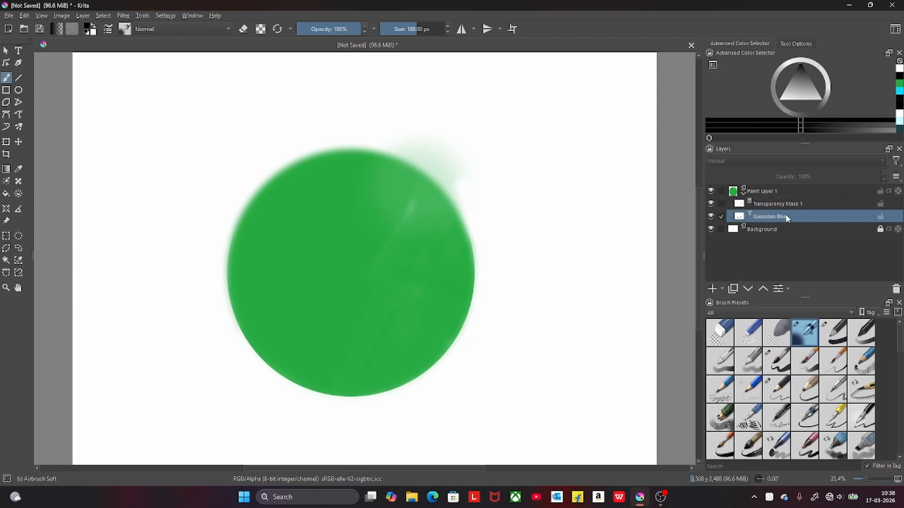
{"action": "left_click", "coordinate": [790, 207]}
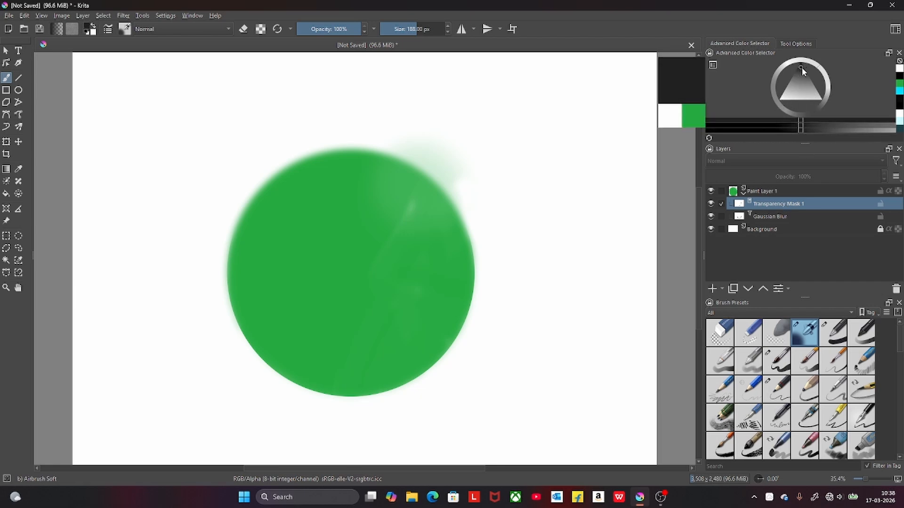
{"action": "left_click_drag", "start_coordinate": [802, 68], "coordinate": [816, 80]}
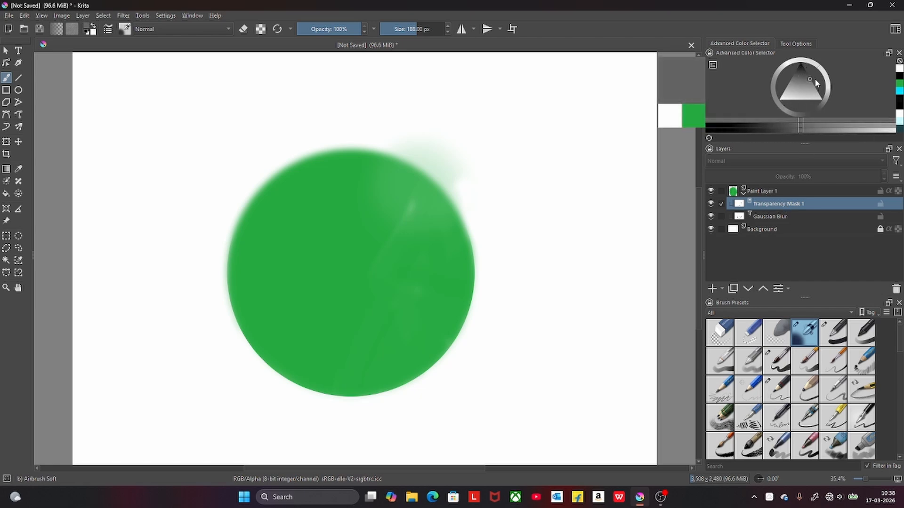
{"action": "mouse_move", "coordinate": [477, 287]}
{"action": "left_mouse_down"}
{"action": "mouse_move", "coordinate": [424, 297]}
{"action": "mouse_move", "coordinate": [476, 297]}
{"action": "mouse_move", "coordinate": [451, 311]}
{"action": "mouse_move", "coordinate": [469, 321]}
{"action": "left_mouse_up"}
{"action": "mouse_move", "coordinate": [452, 343]}
{"action": "left_mouse_down"}
{"action": "mouse_move", "coordinate": [430, 313]}
{"action": "mouse_move", "coordinate": [440, 320]}
{"action": "left_mouse_up"}
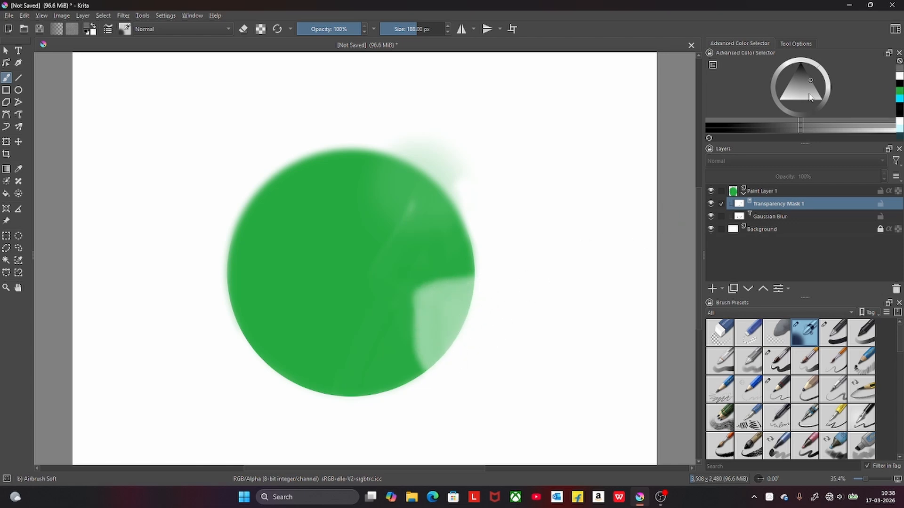
Step: Choose black and paint on the transparency mask to fully hide parts of the circle's right edge
{"action": "left_click_drag", "start_coordinate": [809, 94], "coordinate": [801, 62]}
{"action": "mouse_move", "coordinate": [475, 325]}
{"action": "left_mouse_down"}
{"action": "mouse_move", "coordinate": [449, 314]}
{"action": "mouse_move", "coordinate": [473, 326]}
{"action": "left_mouse_up"}
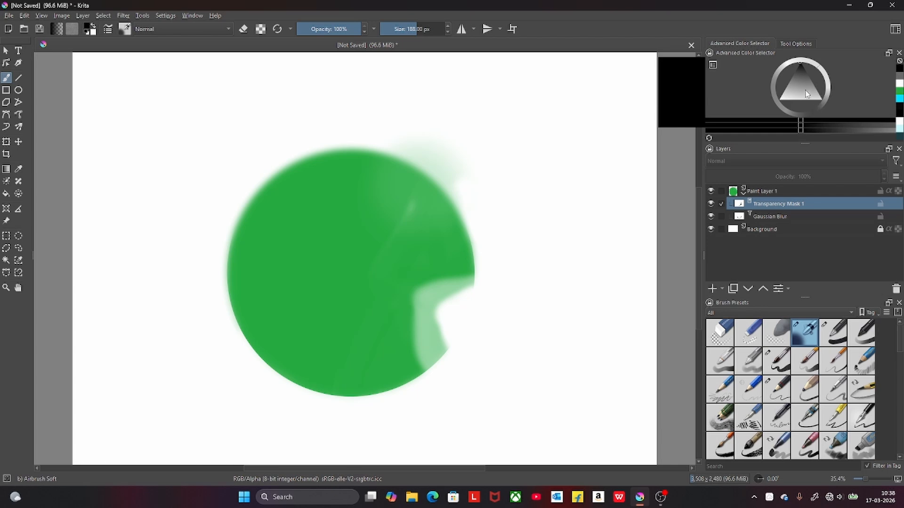
{"action": "mouse_move", "coordinate": [464, 228]}
{"action": "left_mouse_down"}
{"action": "mouse_move", "coordinate": [464, 263]}
{"action": "mouse_move", "coordinate": [469, 246]}
{"action": "mouse_move", "coordinate": [473, 252]}
{"action": "left_mouse_up"}
Step: Choose a very light grey and paint the transparency mask over the whole circle to make it evenly slightly transparent
{"action": "left_click", "coordinate": [832, 119]}
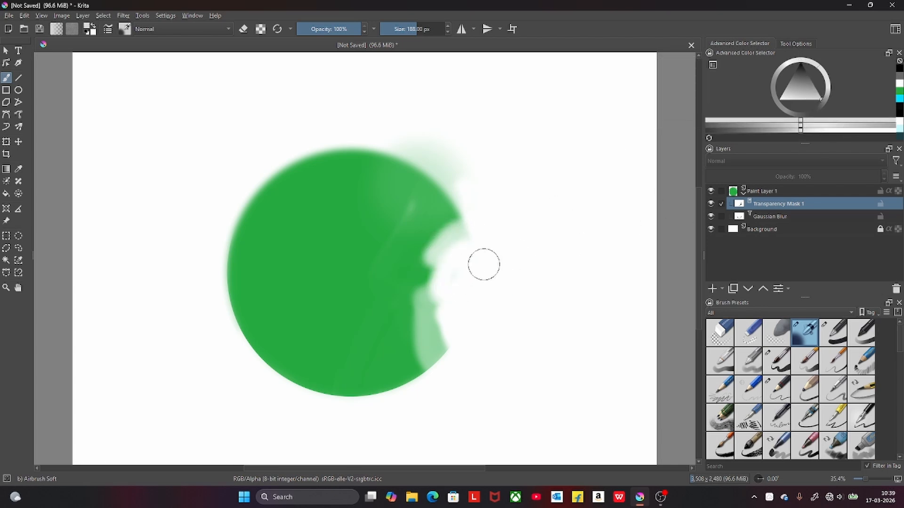
{"action": "mouse_move", "coordinate": [425, 269]}
{"action": "left_mouse_down"}
{"action": "mouse_move", "coordinate": [436, 269]}
{"action": "mouse_move", "coordinate": [446, 288]}
{"action": "mouse_move", "coordinate": [434, 296]}
{"action": "mouse_move", "coordinate": [421, 280]}
{"action": "left_mouse_up"}
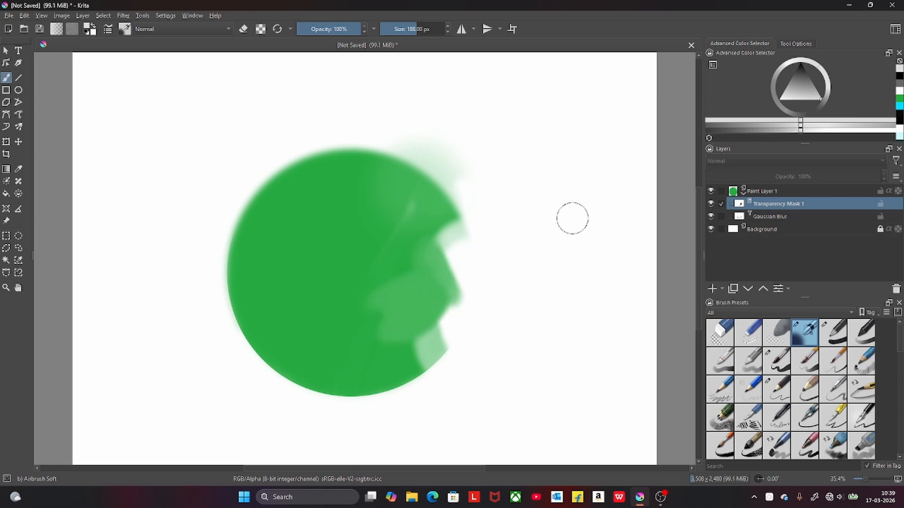
{"action": "mouse_move", "coordinate": [314, 306]}
{"action": "left_mouse_down"}
{"action": "mouse_move", "coordinate": [360, 324]}
{"action": "mouse_move", "coordinate": [388, 319]}
{"action": "mouse_move", "coordinate": [339, 409]}
{"action": "mouse_move", "coordinate": [380, 398]}
{"action": "mouse_move", "coordinate": [454, 337]}
{"action": "mouse_move", "coordinate": [423, 348]}
{"action": "mouse_move", "coordinate": [502, 232]}
{"action": "mouse_move", "coordinate": [431, 247]}
{"action": "mouse_move", "coordinate": [408, 277]}
{"action": "mouse_move", "coordinate": [330, 311]}
{"action": "mouse_move", "coordinate": [232, 382]}
{"action": "mouse_move", "coordinate": [199, 374]}
{"action": "mouse_move", "coordinate": [382, 231]}
{"action": "mouse_move", "coordinate": [375, 211]}
{"action": "mouse_move", "coordinate": [418, 183]}
{"action": "mouse_move", "coordinate": [268, 206]}
{"action": "mouse_move", "coordinate": [296, 169]}
{"action": "mouse_move", "coordinate": [233, 201]}
{"action": "mouse_move", "coordinate": [290, 176]}
{"action": "left_mouse_up"}
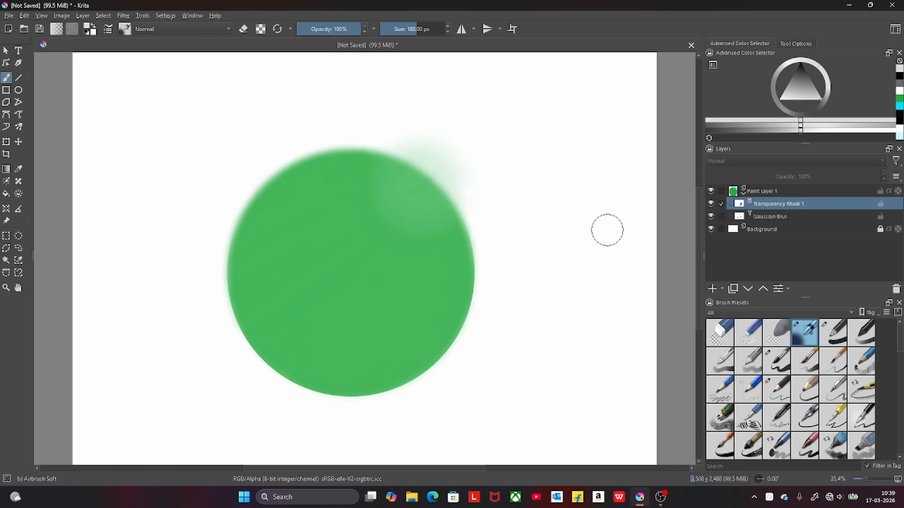
Step: Shade the lower-left part of the circle on Paint Layer 1 using the Adjust Multiply brush at 600 px
{"action": "left_click", "coordinate": [766, 192]}
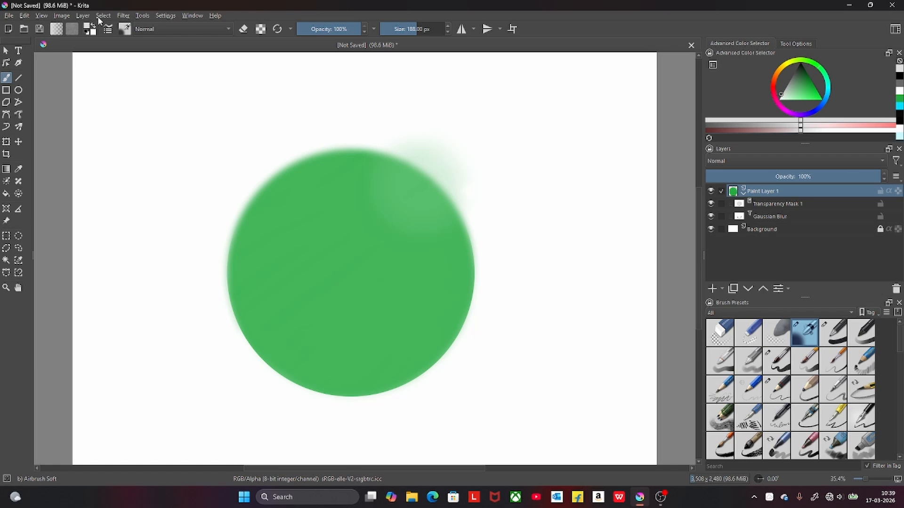
{"action": "left_click", "coordinate": [126, 31]}
{"action": "mouse_move", "coordinate": [322, 109]}
{"action": "left_mouse_down"}
{"action": "mouse_move", "coordinate": [307, 276]}
{"action": "mouse_move", "coordinate": [310, 207]}
{"action": "left_mouse_up"}
{"action": "left_click", "coordinate": [193, 129]}
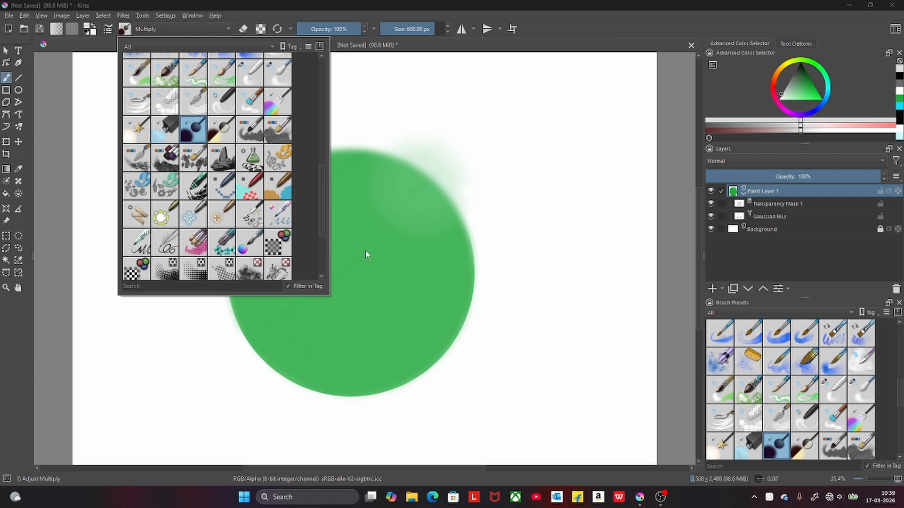
{"action": "left_click_drag", "start_coordinate": [368, 252], "coordinate": [374, 309]}
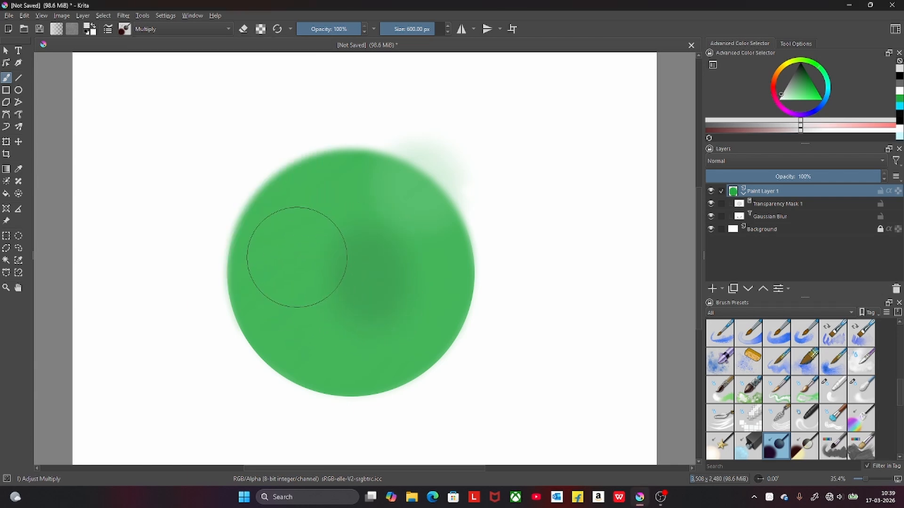
{"action": "mouse_move", "coordinate": [297, 258]}
{"action": "left_mouse_down"}
{"action": "mouse_move", "coordinate": [301, 232]}
{"action": "mouse_move", "coordinate": [320, 338]}
{"action": "mouse_move", "coordinate": [386, 348]}
{"action": "mouse_move", "coordinate": [275, 258]}
{"action": "left_mouse_up"}
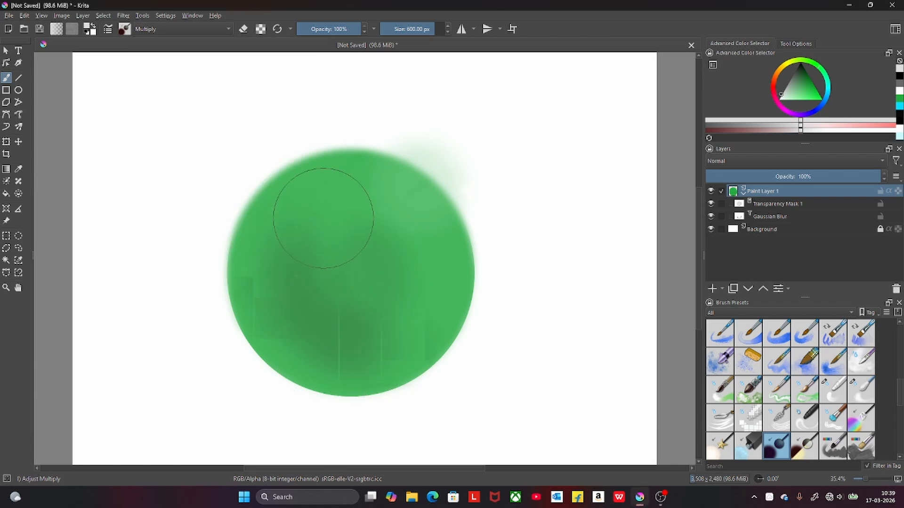
{"action": "mouse_move", "coordinate": [324, 217]}
{"action": "left_mouse_down"}
{"action": "mouse_move", "coordinate": [294, 235]}
{"action": "mouse_move", "coordinate": [274, 284]}
{"action": "mouse_move", "coordinate": [358, 367]}
{"action": "mouse_move", "coordinate": [390, 332]}
{"action": "mouse_move", "coordinate": [334, 268]}
{"action": "mouse_move", "coordinate": [319, 231]}
{"action": "mouse_move", "coordinate": [372, 325]}
{"action": "left_mouse_up"}
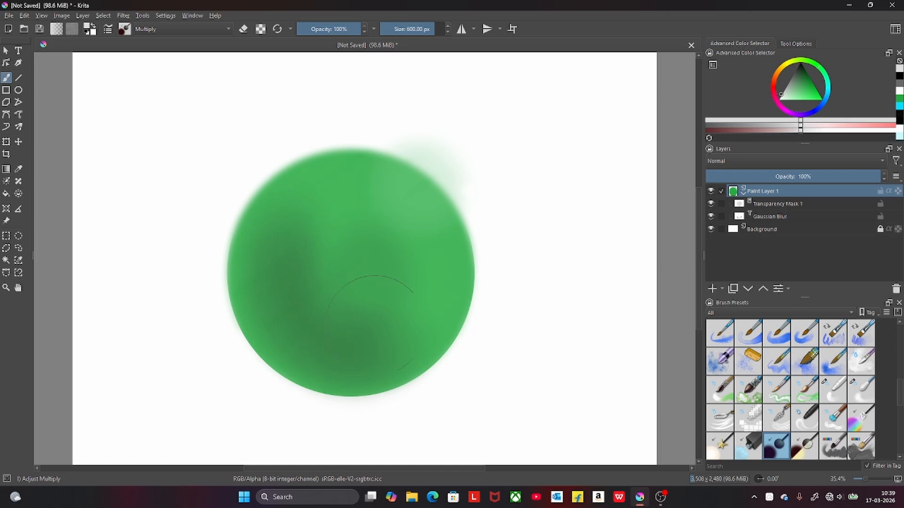
Step: Paint a highlight on the upper-right part of the circle with the Adjust Overlay Burn brush
{"action": "left_click", "coordinate": [125, 29]}
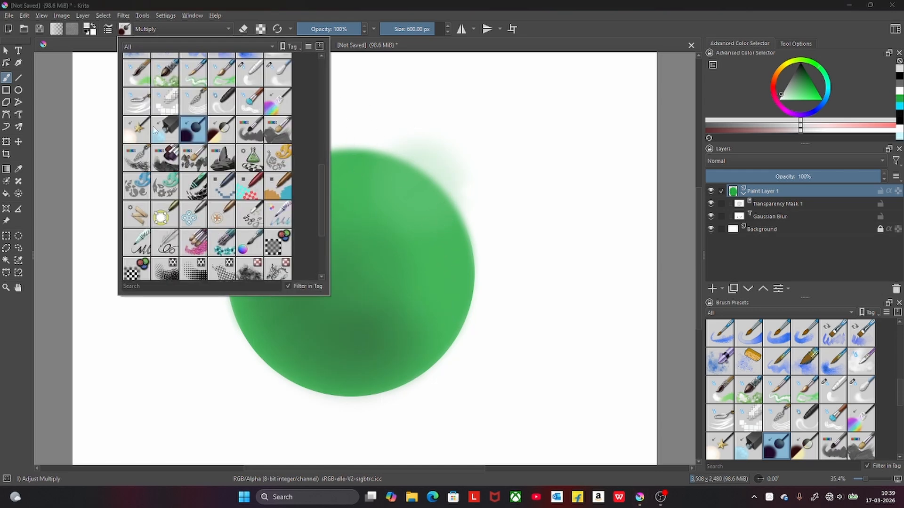
{"action": "left_click", "coordinate": [221, 129]}
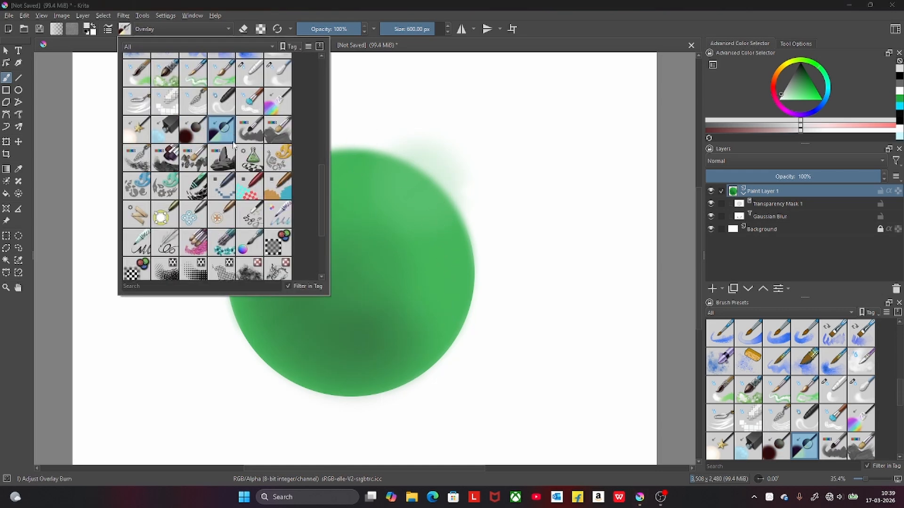
{"action": "left_click", "coordinate": [393, 221]}
{"action": "mouse_move", "coordinate": [383, 212]}
{"action": "left_mouse_down"}
{"action": "mouse_move", "coordinate": [429, 266]}
{"action": "mouse_move", "coordinate": [376, 218]}
{"action": "mouse_move", "coordinate": [414, 225]}
{"action": "mouse_move", "coordinate": [379, 242]}
{"action": "mouse_move", "coordinate": [363, 205]}
{"action": "mouse_move", "coordinate": [403, 235]}
{"action": "mouse_move", "coordinate": [382, 220]}
{"action": "mouse_move", "coordinate": [384, 245]}
{"action": "mouse_move", "coordinate": [372, 205]}
{"action": "mouse_move", "coordinate": [397, 241]}
{"action": "mouse_move", "coordinate": [379, 248]}
{"action": "mouse_move", "coordinate": [384, 216]}
{"action": "mouse_move", "coordinate": [375, 251]}
{"action": "mouse_move", "coordinate": [358, 255]}
{"action": "mouse_move", "coordinate": [366, 223]}
{"action": "mouse_move", "coordinate": [383, 238]}
{"action": "mouse_move", "coordinate": [385, 259]}
{"action": "left_mouse_up"}
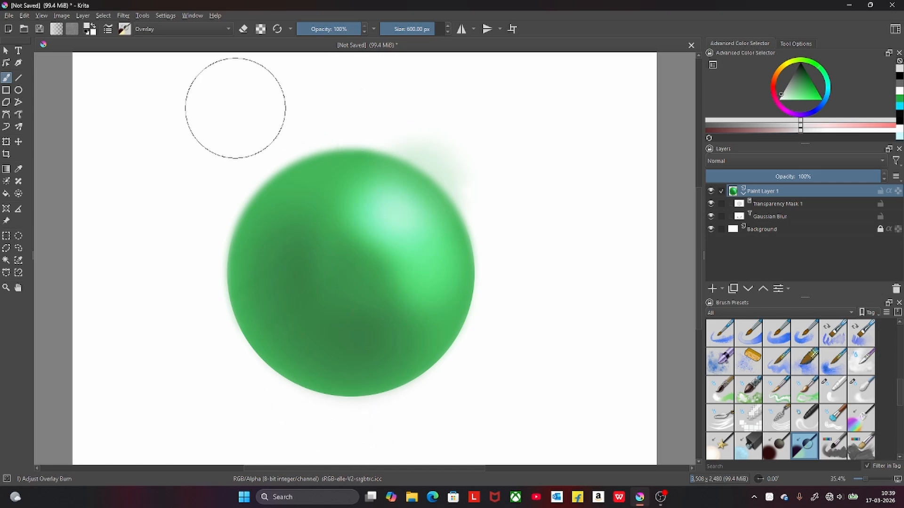
Step: Switch back to the Adjust Multiply brush, try shading across the sphere's lower-left outer edge, and undo those strokes
{"action": "left_click", "coordinate": [125, 30]}
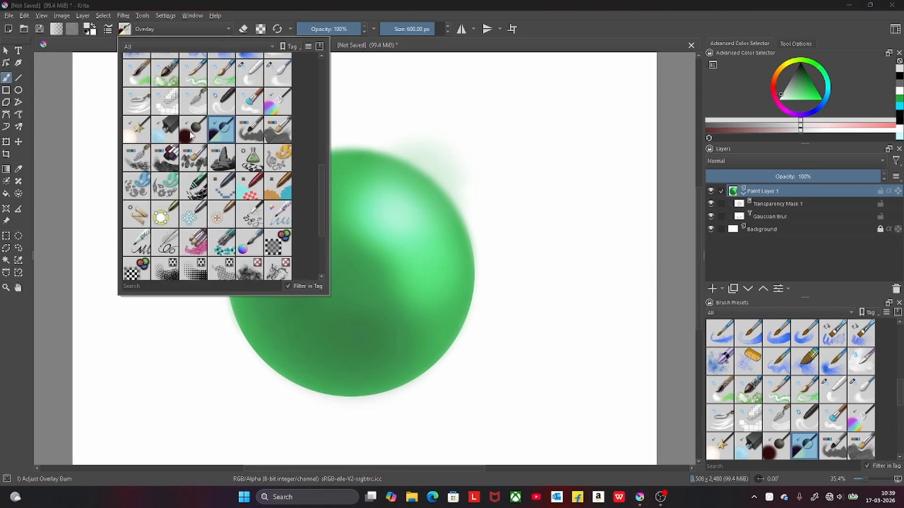
{"action": "left_click", "coordinate": [192, 137]}
{"action": "left_click", "coordinate": [188, 351]}
{"action": "mouse_move", "coordinate": [234, 214]}
{"action": "left_mouse_down"}
{"action": "mouse_move", "coordinate": [222, 293]}
{"action": "mouse_move", "coordinate": [271, 370]}
{"action": "mouse_move", "coordinate": [392, 394]}
{"action": "mouse_move", "coordinate": [424, 383]}
{"action": "mouse_move", "coordinate": [408, 380]}
{"action": "mouse_move", "coordinate": [413, 374]}
{"action": "left_mouse_up"}
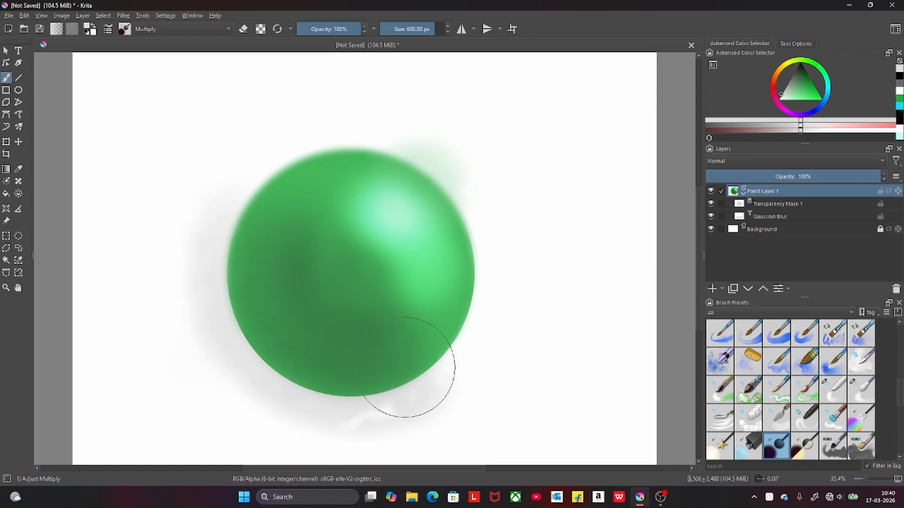
{"action": "key", "text": "ctrl+z"}
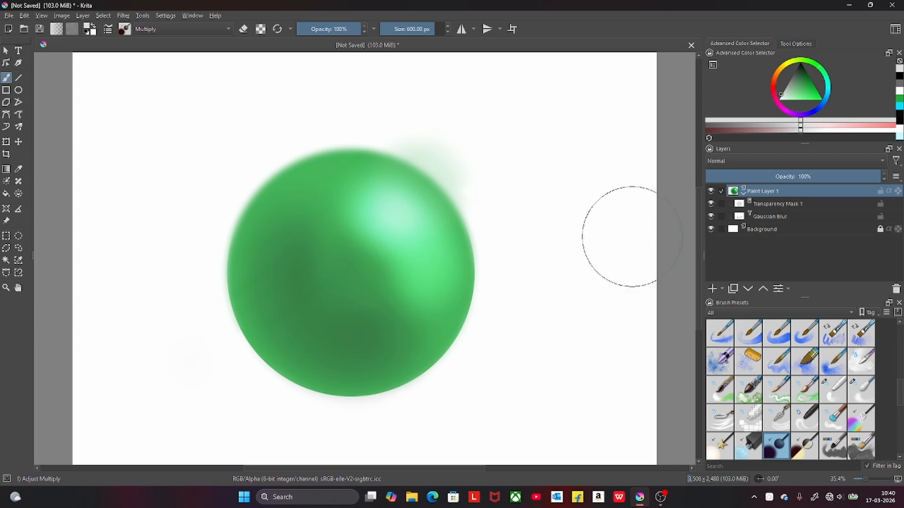
{"action": "key", "text": "ctrl+z"}
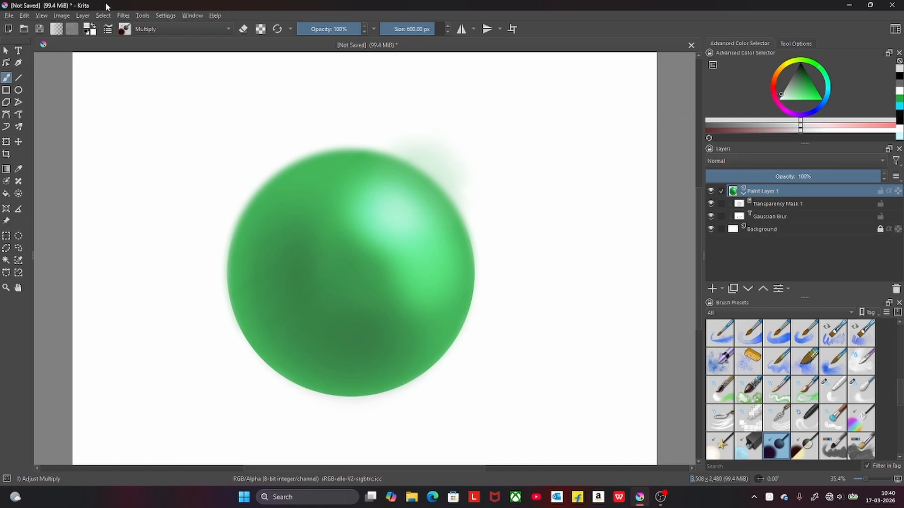
Step: Shade the sphere's lower-left edge within a Select Opaque (Replace) selection of Paint Layer 1, and clear the selection
{"action": "left_click", "coordinate": [101, 16]}
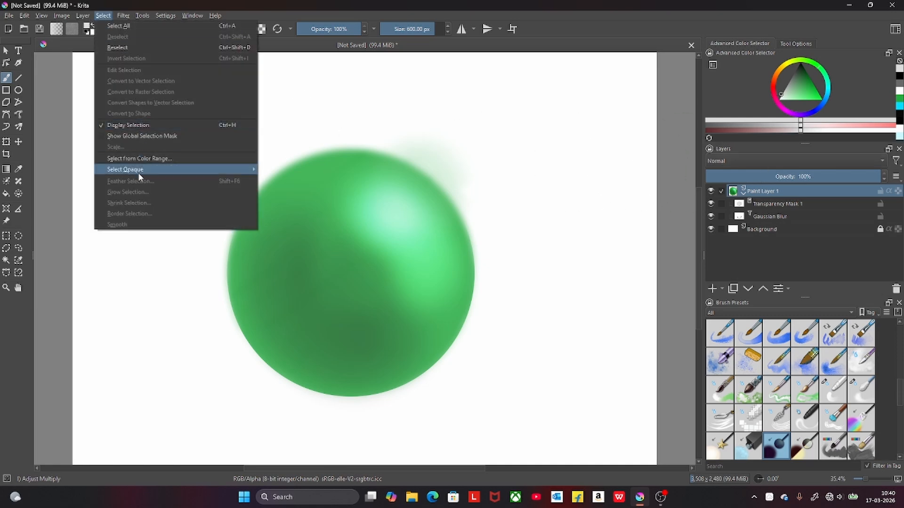
{"action": "mouse_move", "coordinate": [144, 173]}
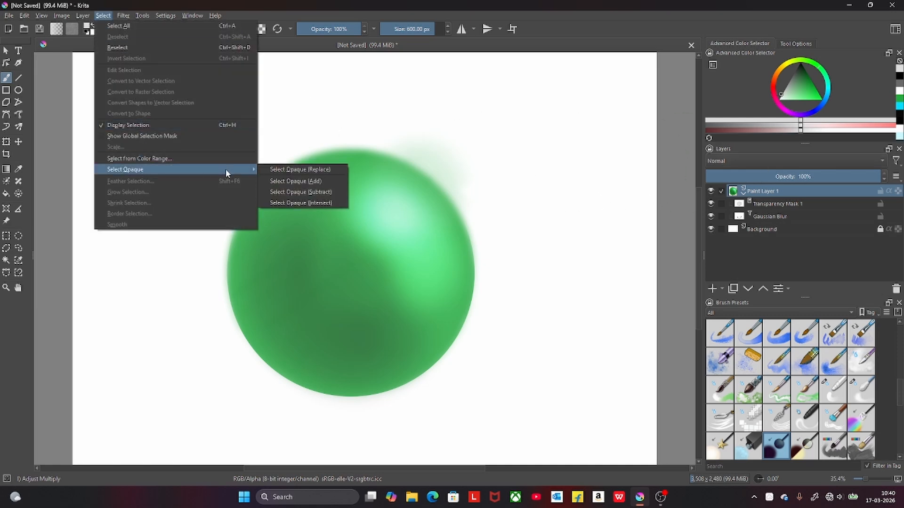
{"action": "left_click", "coordinate": [303, 170]}
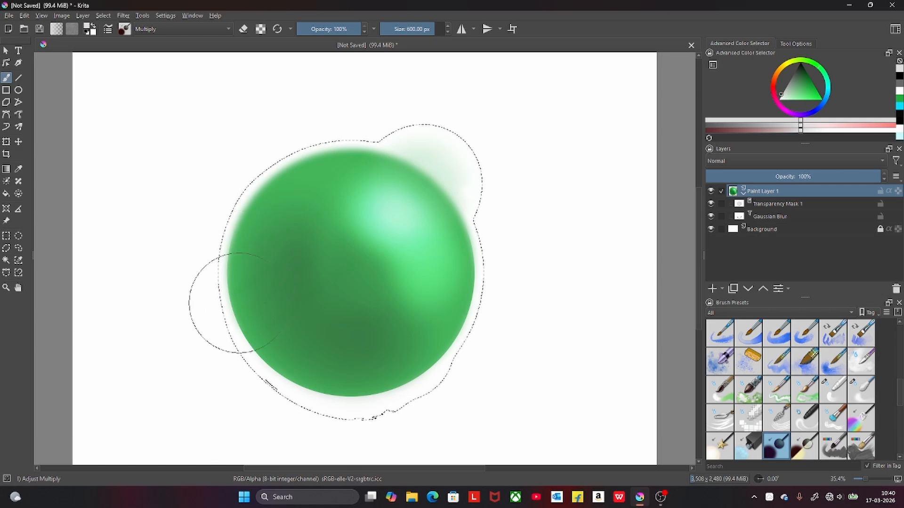
{"action": "mouse_move", "coordinate": [239, 304]}
{"action": "left_mouse_down"}
{"action": "mouse_move", "coordinate": [281, 344]}
{"action": "mouse_move", "coordinate": [235, 283]}
{"action": "mouse_move", "coordinate": [270, 332]}
{"action": "mouse_move", "coordinate": [320, 359]}
{"action": "mouse_move", "coordinate": [345, 340]}
{"action": "mouse_move", "coordinate": [331, 365]}
{"action": "mouse_move", "coordinate": [312, 354]}
{"action": "left_mouse_up"}
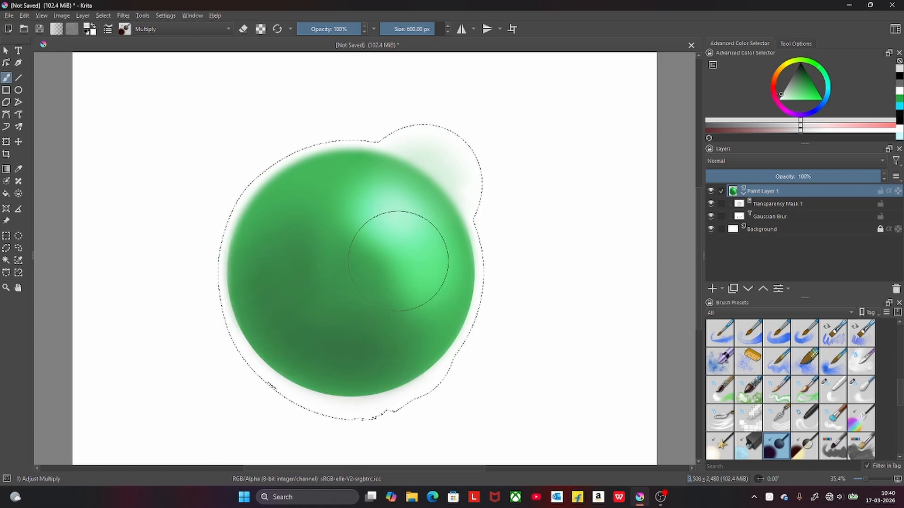
{"action": "left_click", "coordinate": [124, 15]}
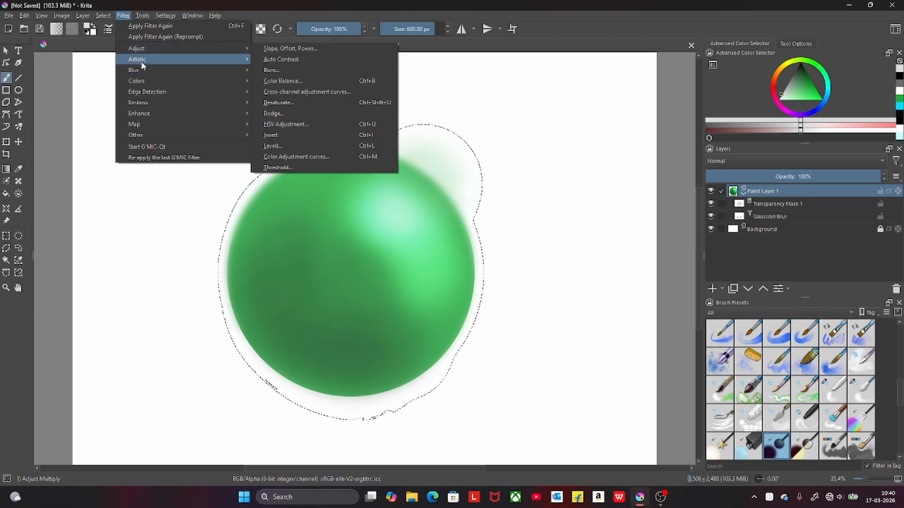
{"action": "left_click", "coordinate": [141, 36]}
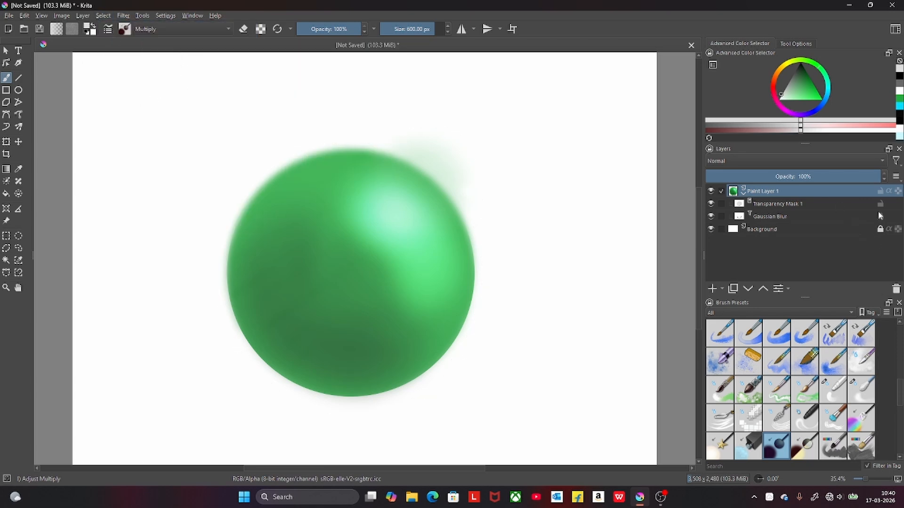